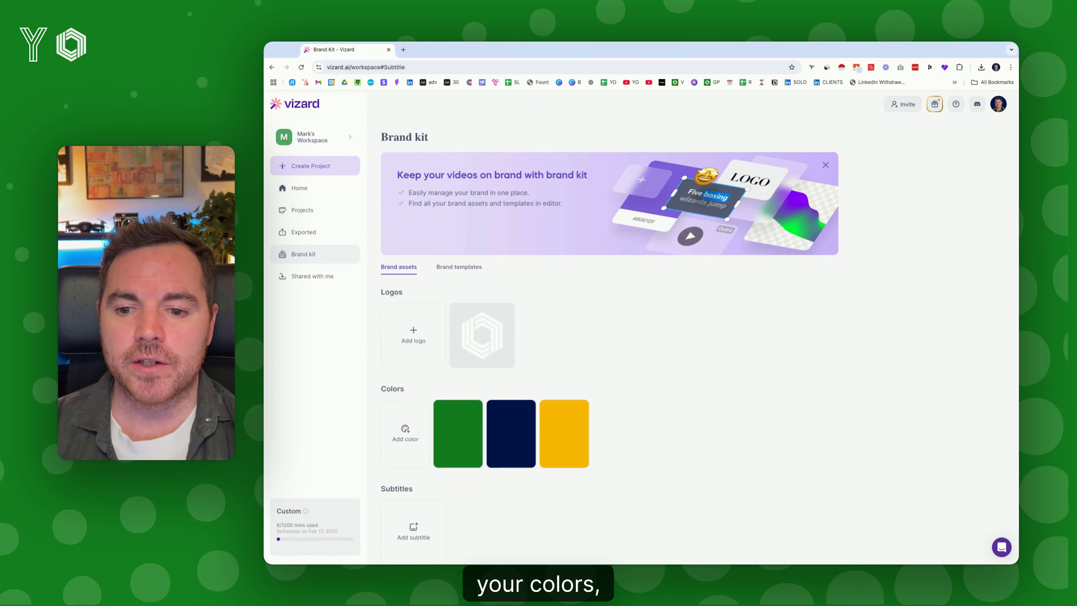
Review the brand kit's assets, from colors and subtitles to fonts, images and outros.
scroll(603, 382, "down", 6)
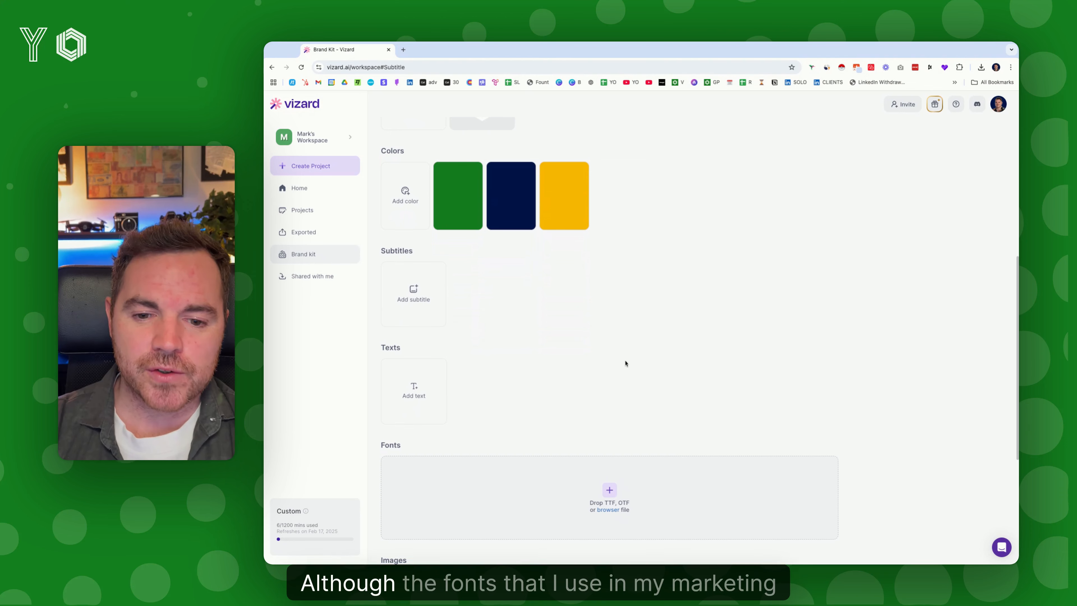
scroll(625, 363, "down", 1)
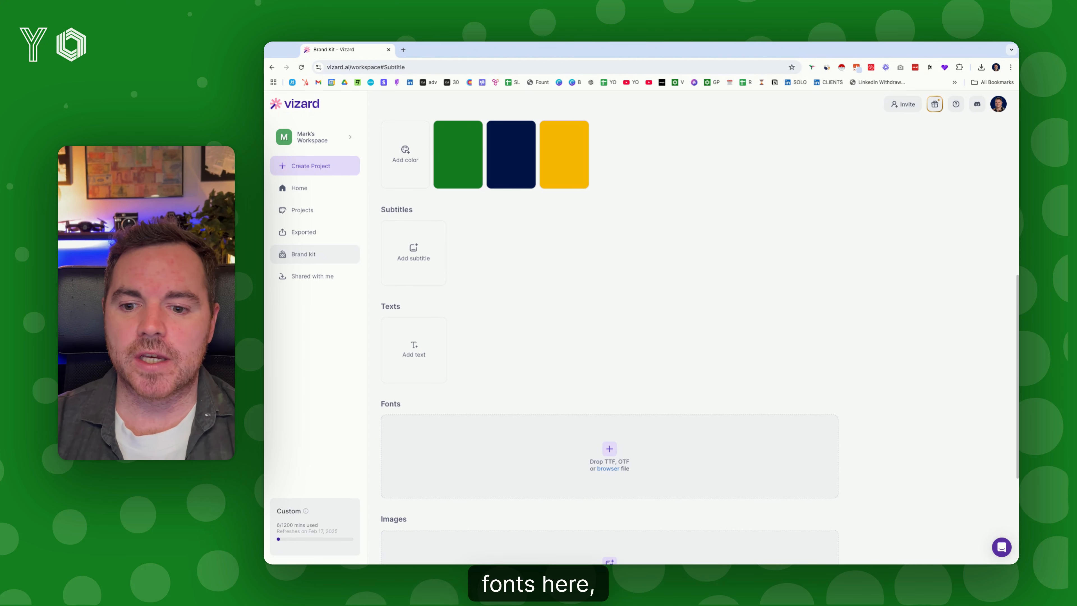
scroll(526, 371, "down", 5)
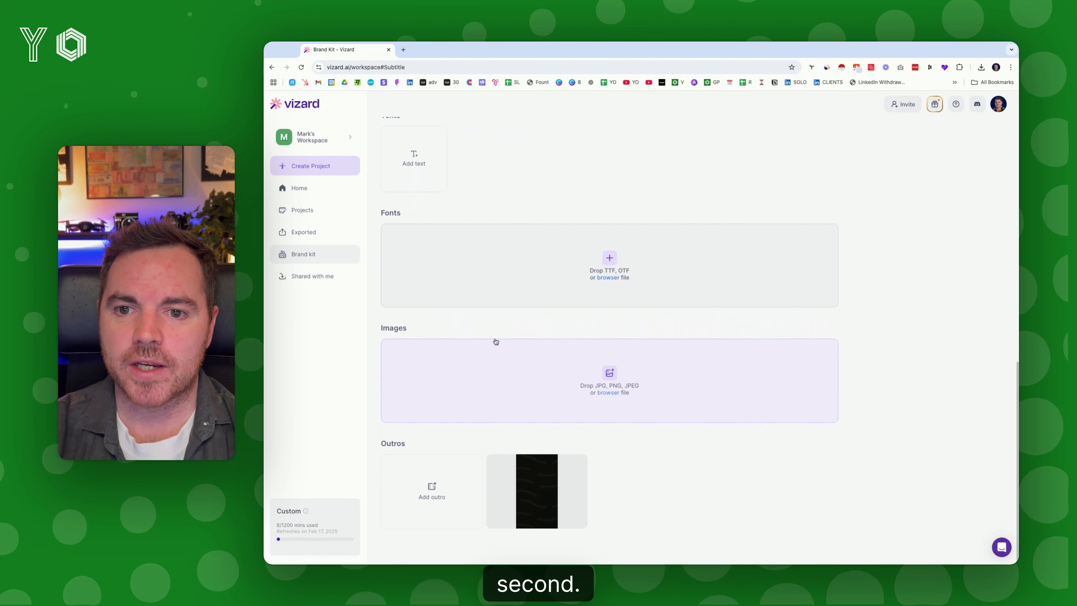
scroll(495, 341, "up", 12)
Open the existing brand template, view its uploaded outro choice, and close the template without saving.
left_click(458, 274)
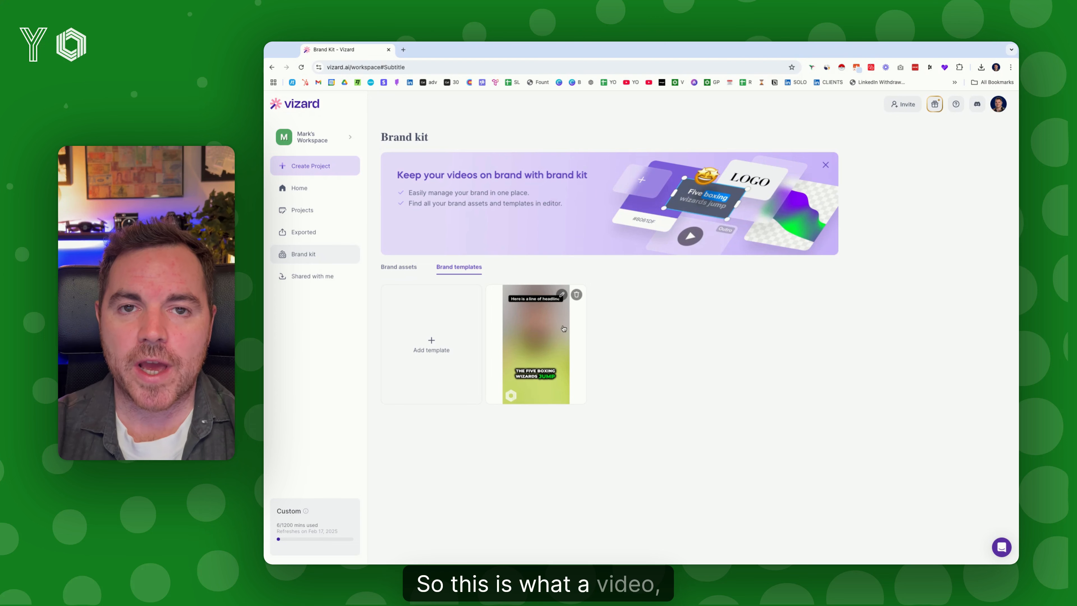
left_click(537, 325)
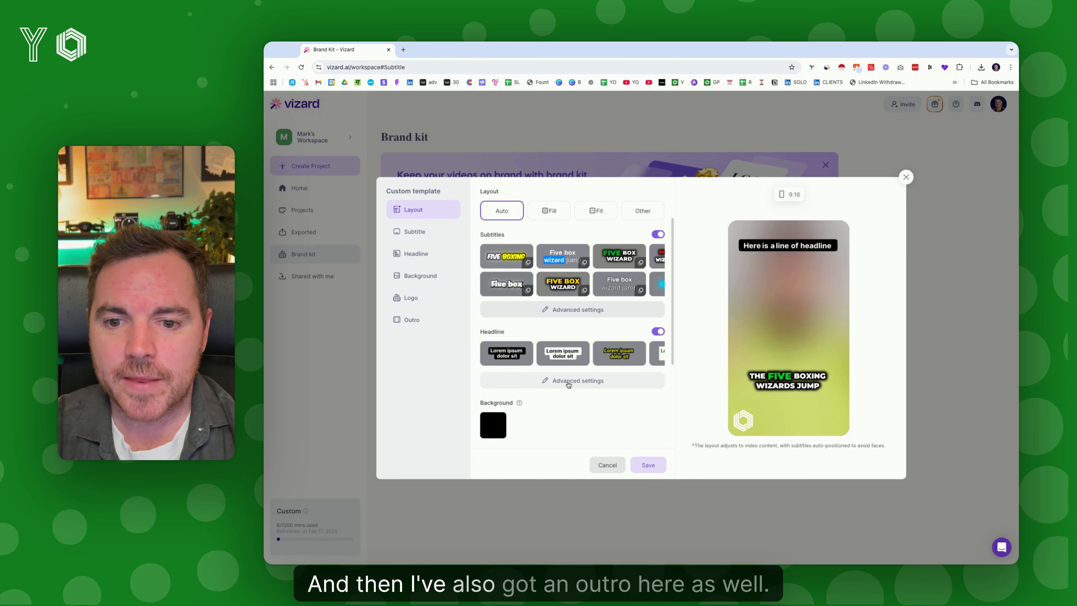
scroll(564, 378, "down", 4)
left_click(513, 405)
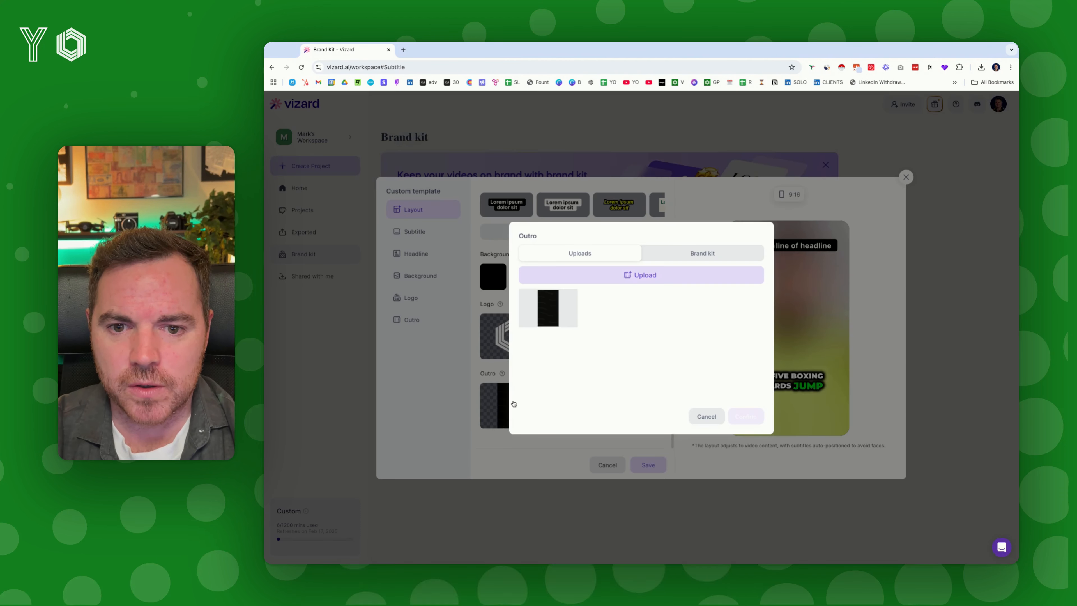
left_click(550, 308)
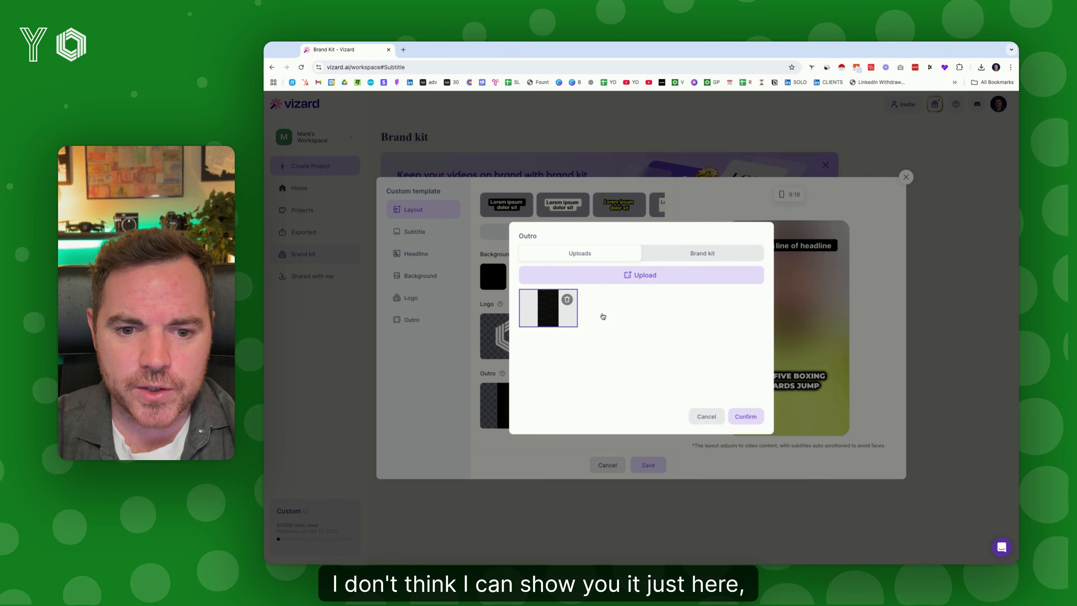
left_click(706, 416)
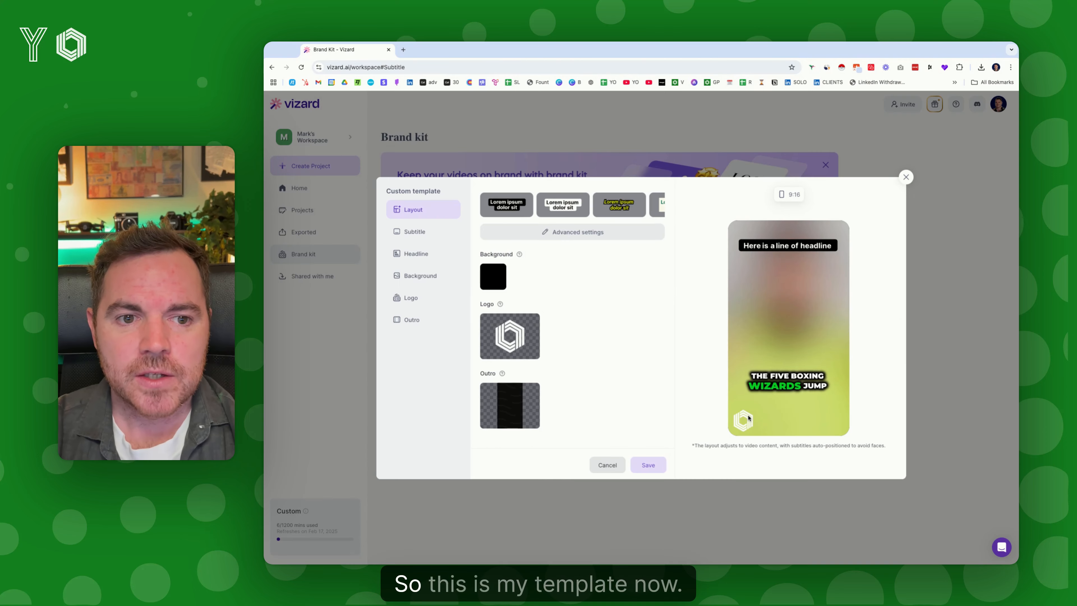
left_click(904, 178)
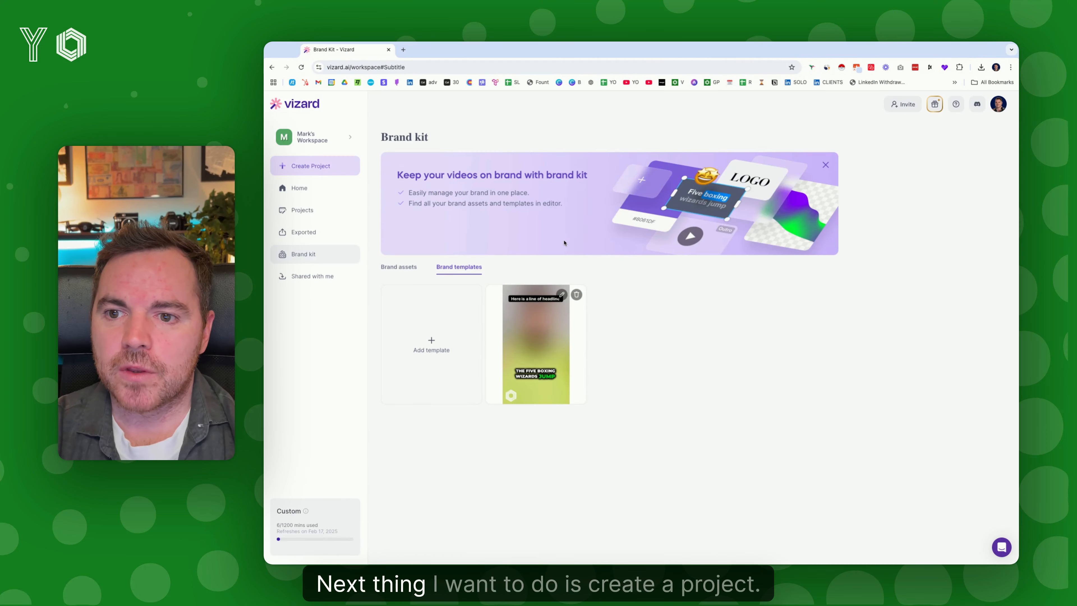
Create a project from the local file Ideal Client Profiles (1).mp4, uploading it in 4K and English with AI clips enabled.
mouse_move(325, 168)
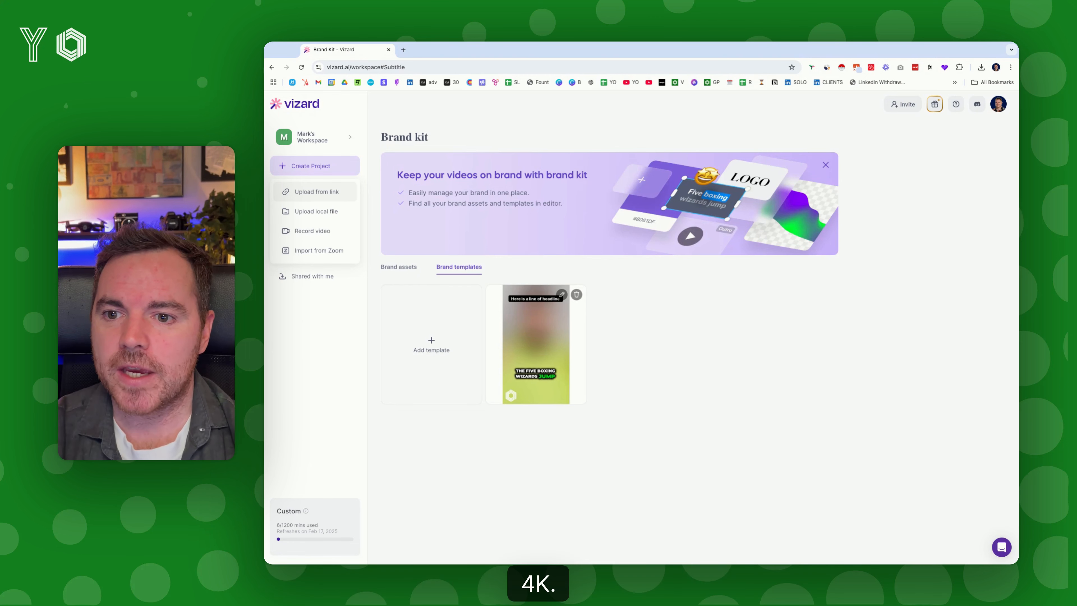
left_click(314, 210)
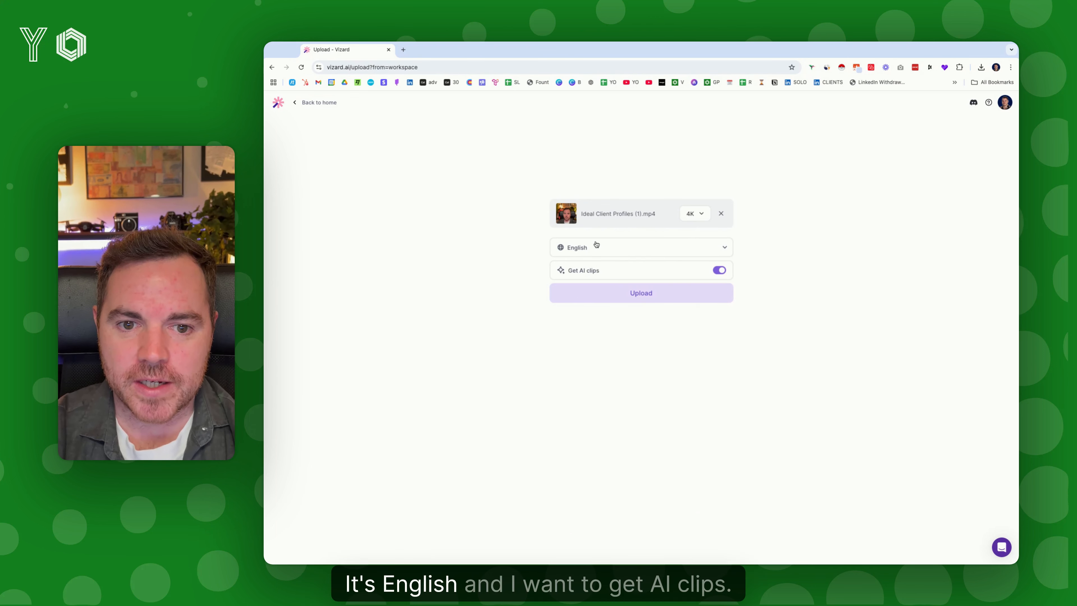
left_click(649, 294)
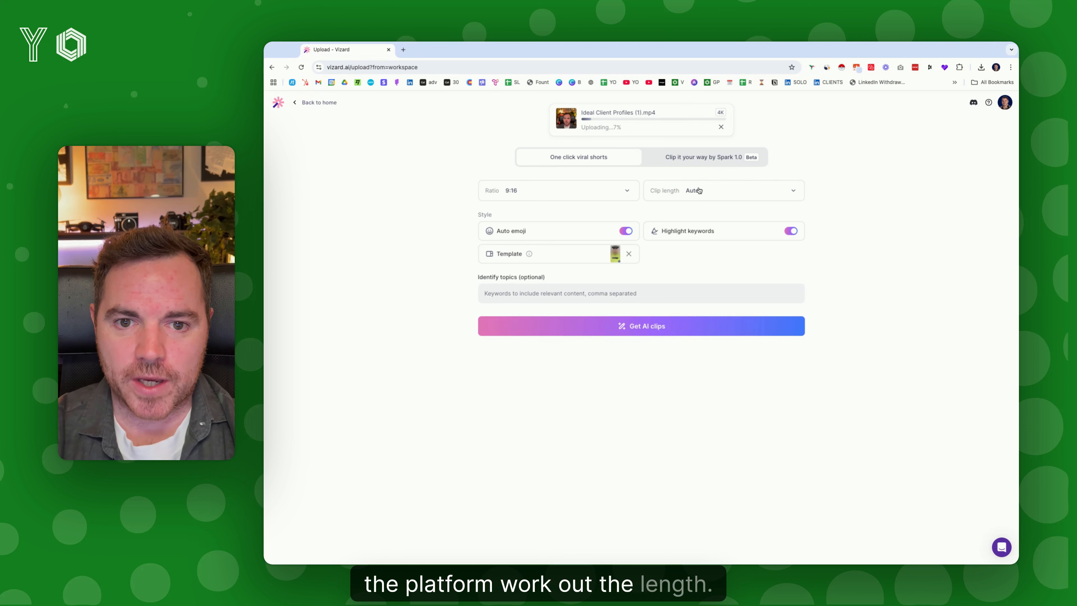
Enter the topics "BAMFAM, ICP" and generate AI clips with 9:16 ratio, auto clip length, auto emoji, highlighted keywords and the brand template.
mouse_move(526, 230)
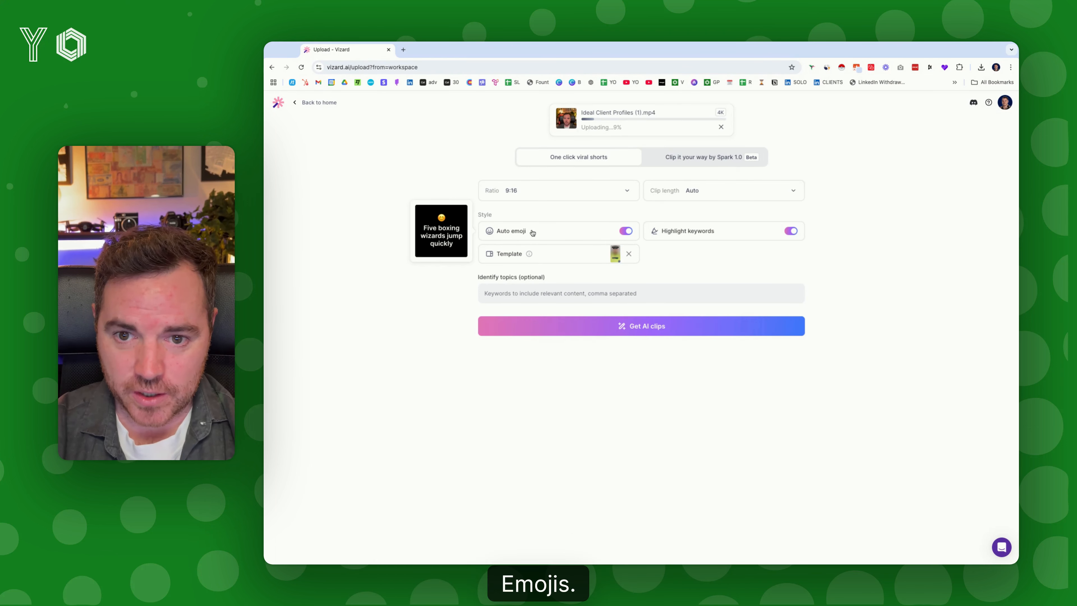
mouse_move(652, 232)
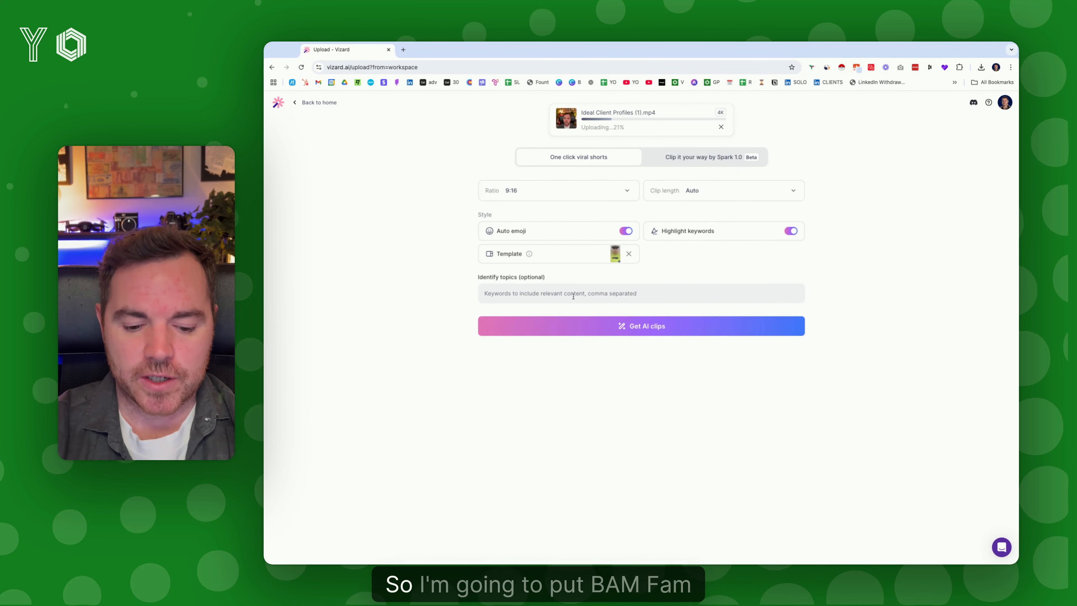
type("BAMF")
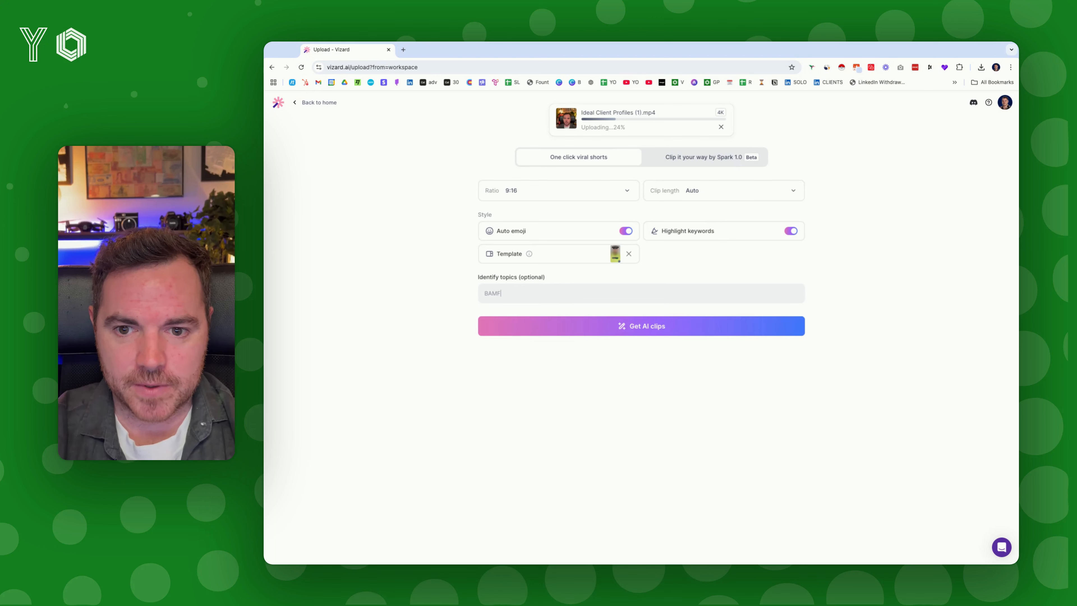
type("AM, ICP")
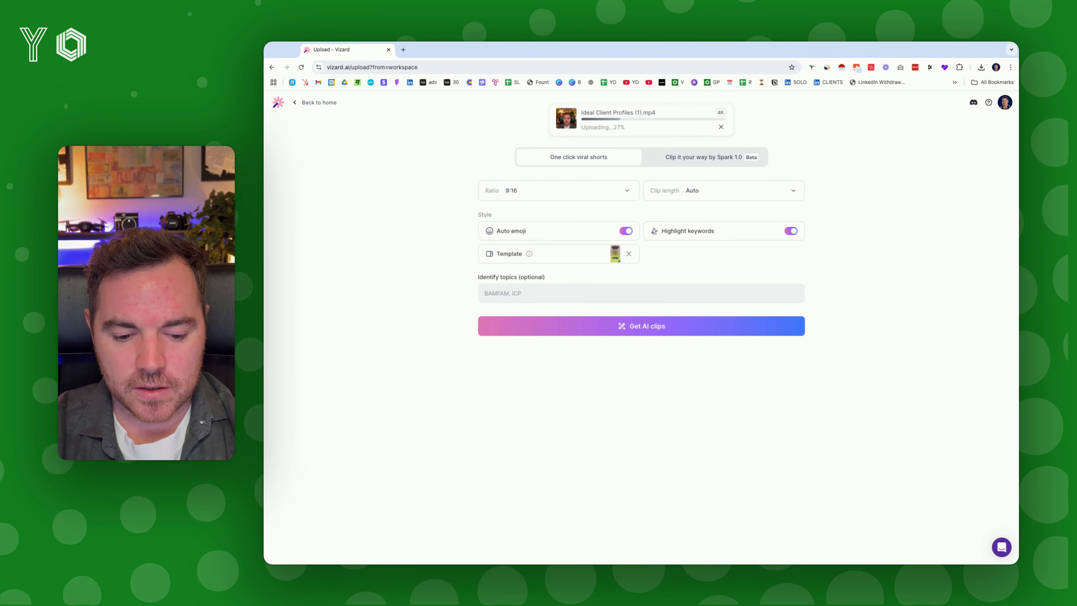
type(",")
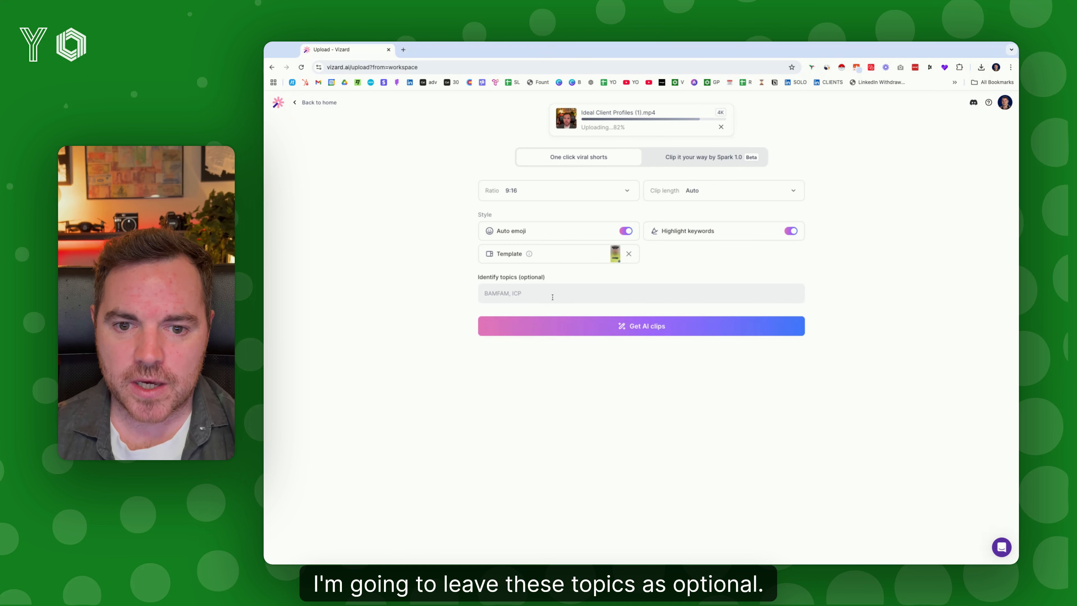
left_click(649, 328)
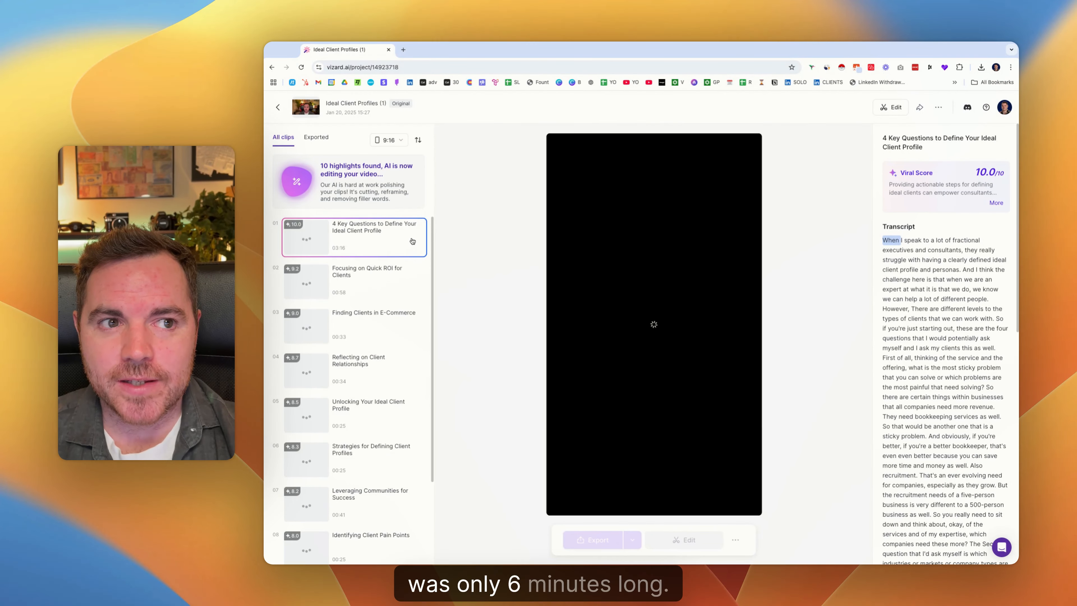
Examine the list of generated clips and the transcript of the "4 Key Questions to Define Your Ideal Client Profile" clip.
scroll(400, 256, "down", 3)
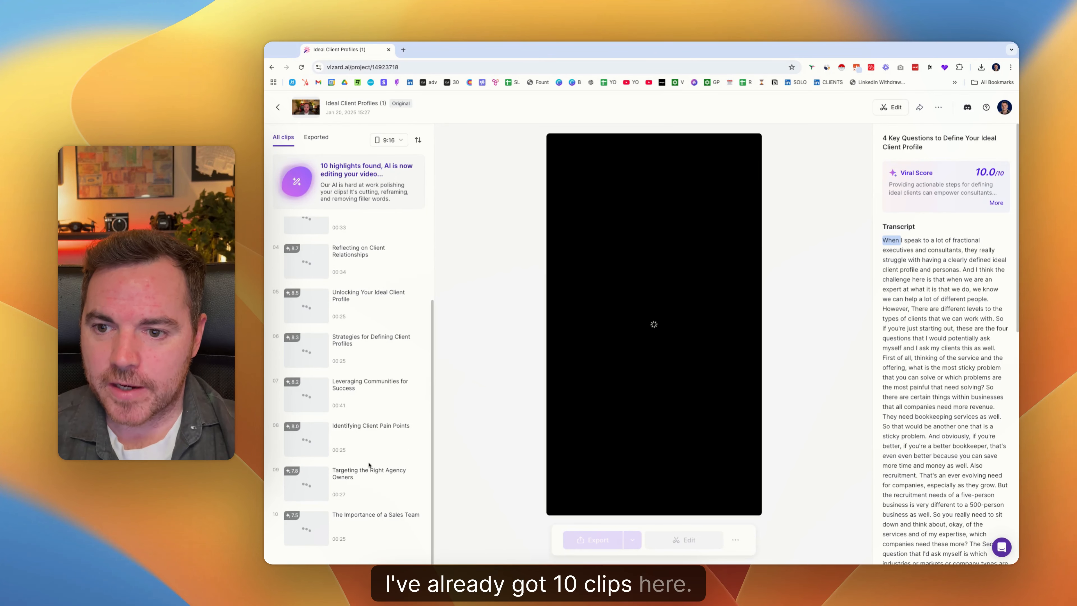
scroll(368, 464, "up", 3)
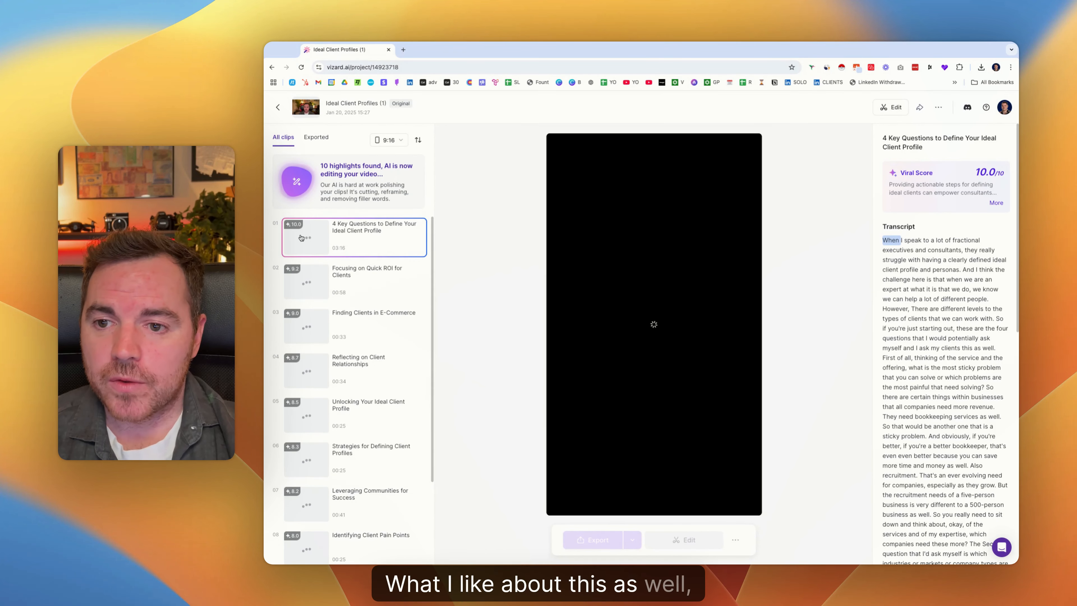
mouse_move(296, 227)
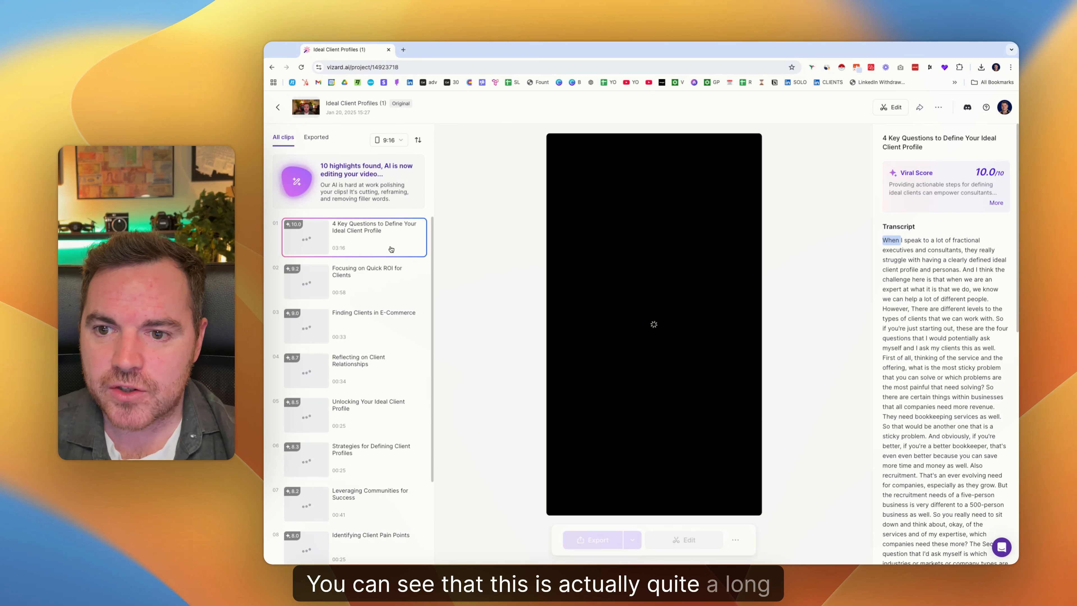
scroll(966, 310, "down", 8)
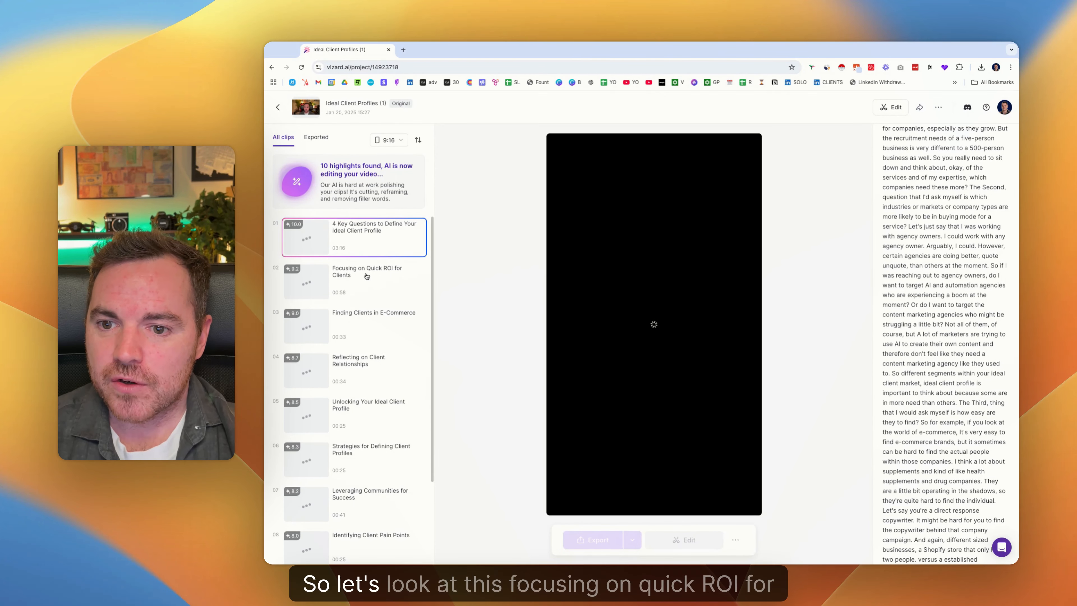
Open the "Focusing on Quick ROI for Clients" clip and play its preview to check the framing and subtitles.
scroll(367, 278, "down", 1)
left_click(379, 278)
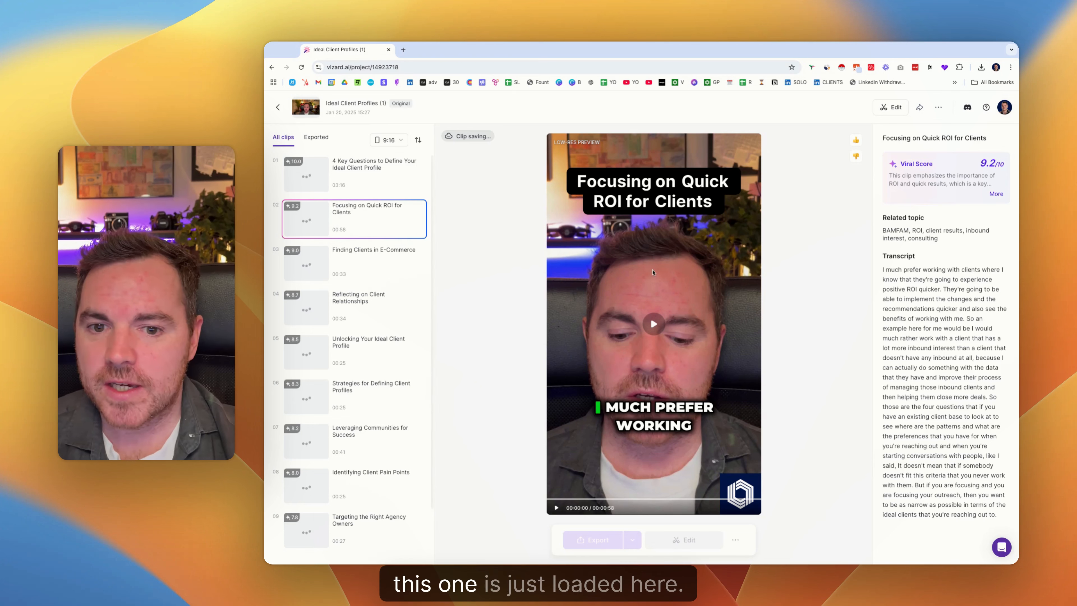
left_click(650, 316)
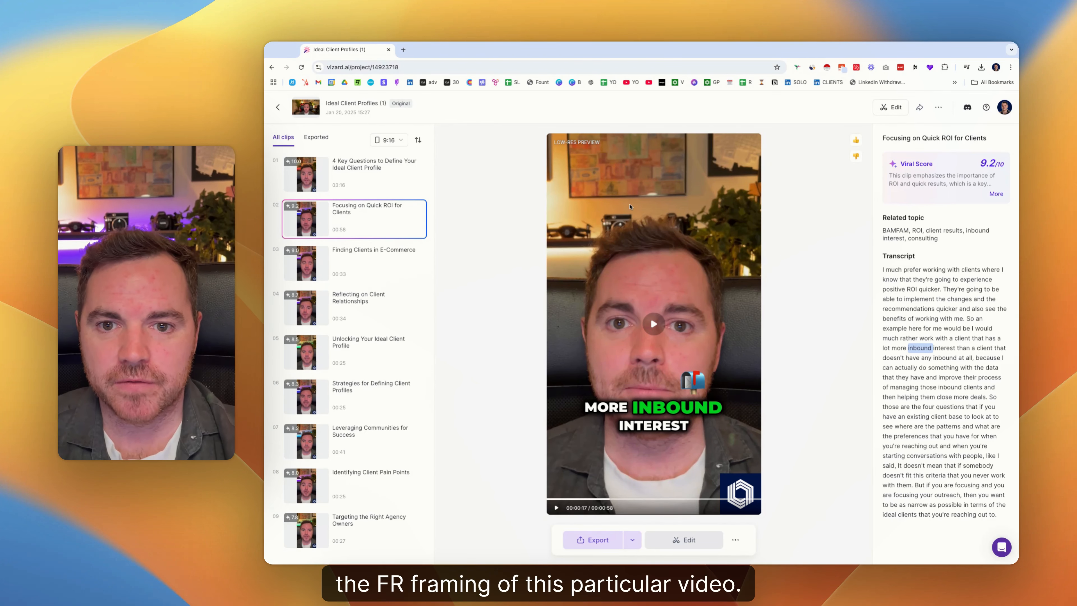
scroll(355, 223, "down", 1)
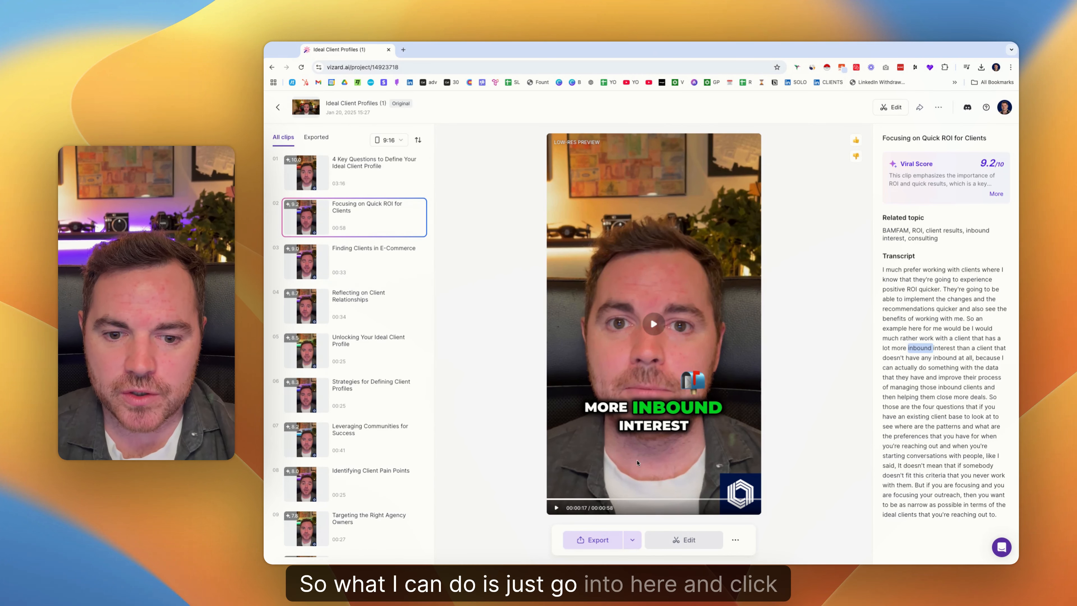
Open the clip in the editor and select the struck-out transcript sentence just before "I much prefer working with clients".
left_click(685, 539)
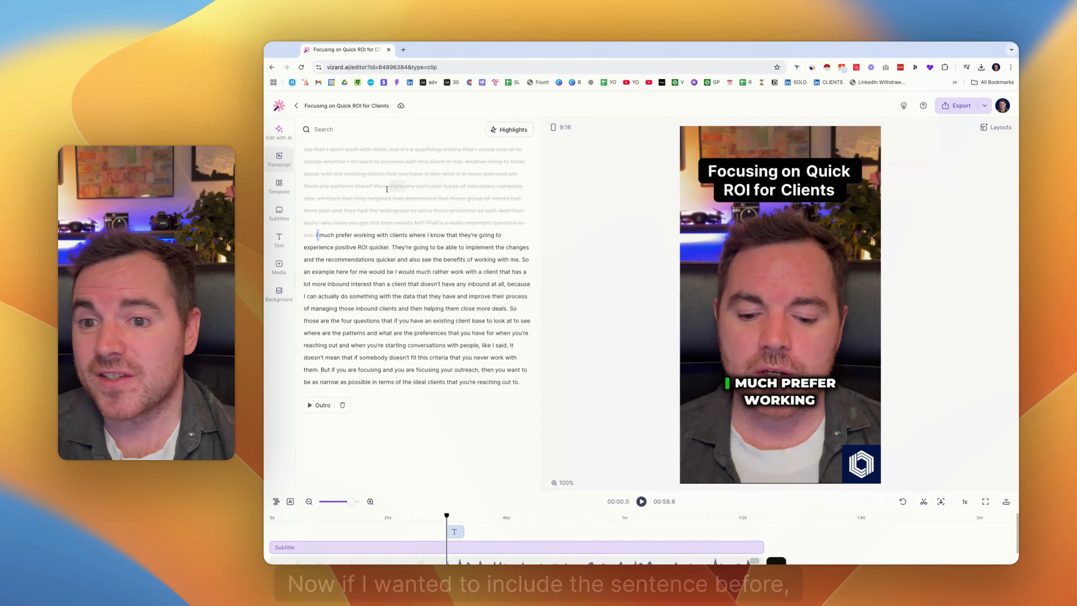
left_click_drag(375, 187, 465, 223)
left_click_drag(317, 235, 318, 235)
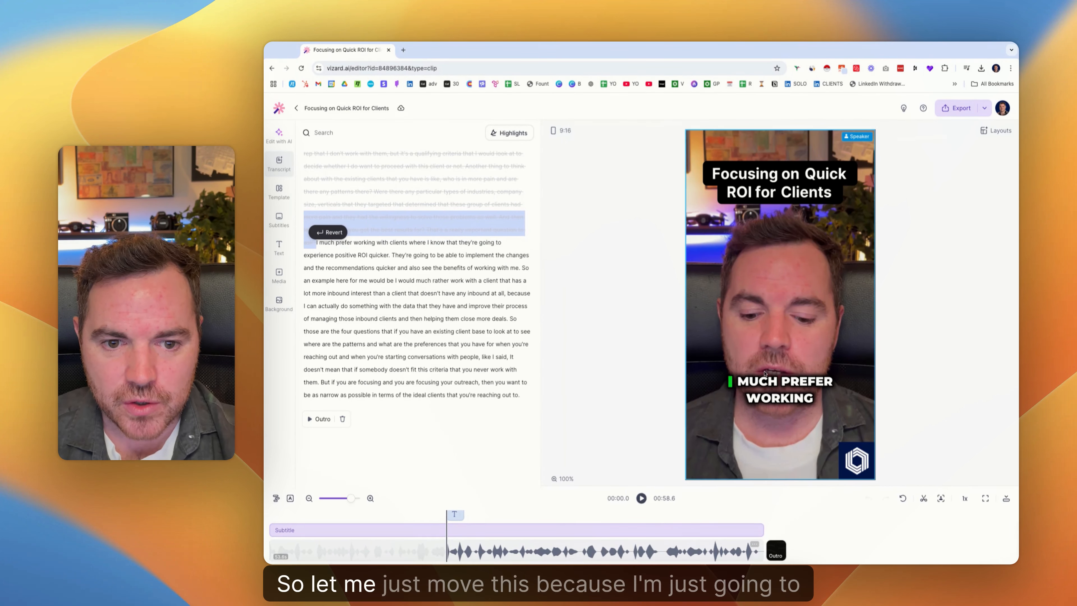
Try moving the subtitles slightly lower on the clip, select the logo, and view the subtitle text and style settings.
left_click_drag(774, 384, 774, 411)
left_click(860, 460)
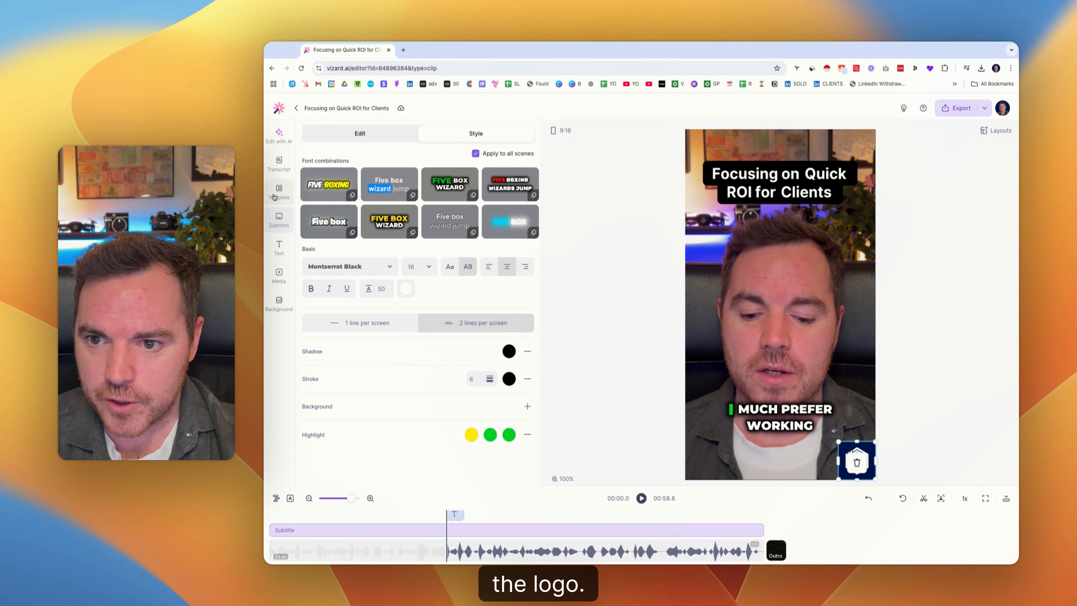
left_click(364, 135)
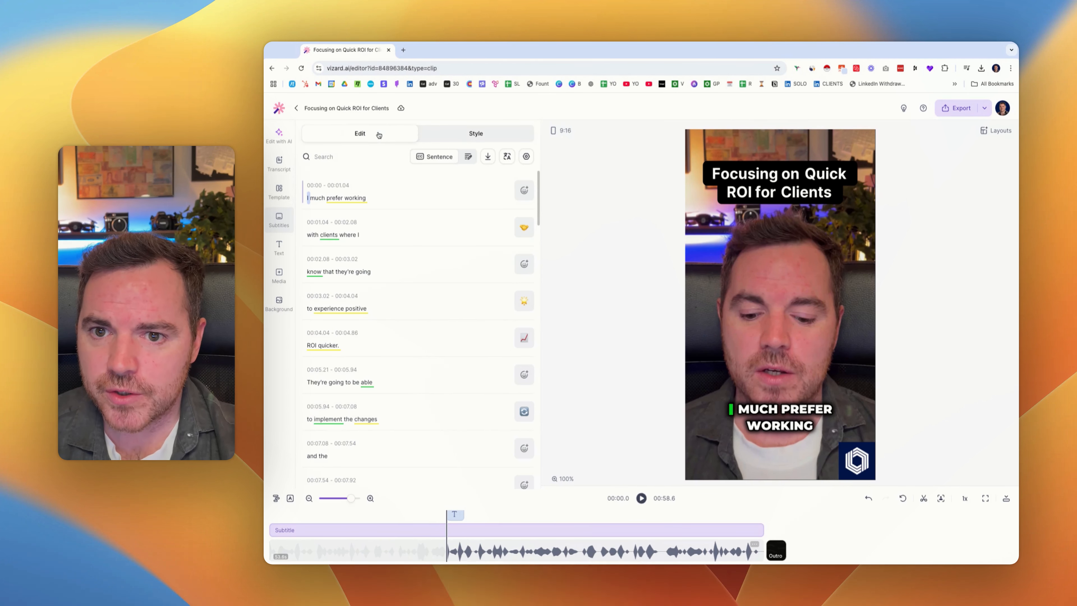
left_click(450, 135)
Apply the saved brand template to the clip and move the subtitles down to just above the logo.
left_click(279, 196)
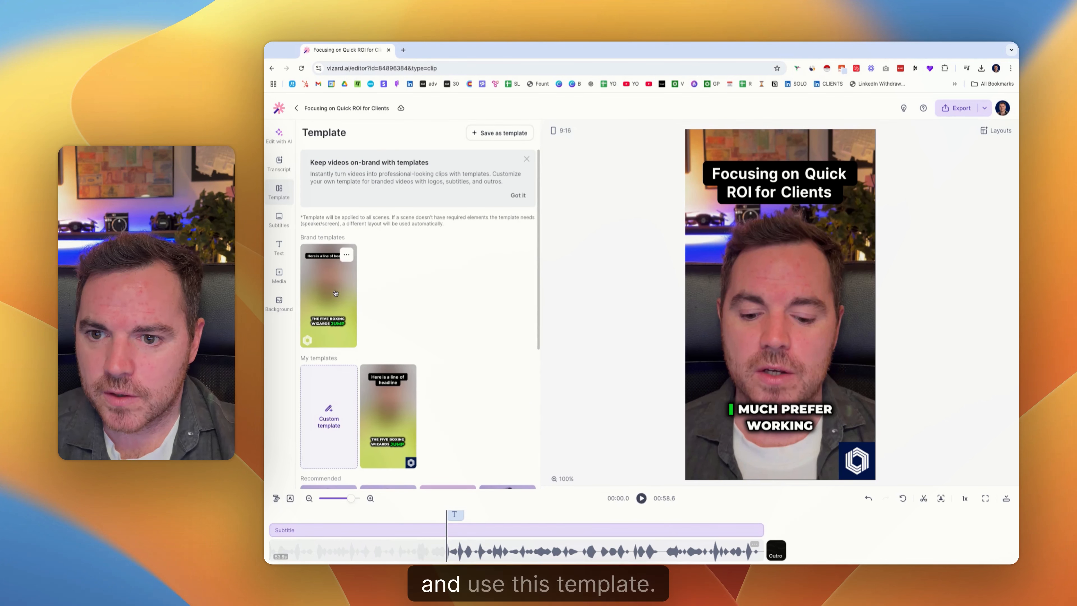
left_click(337, 301)
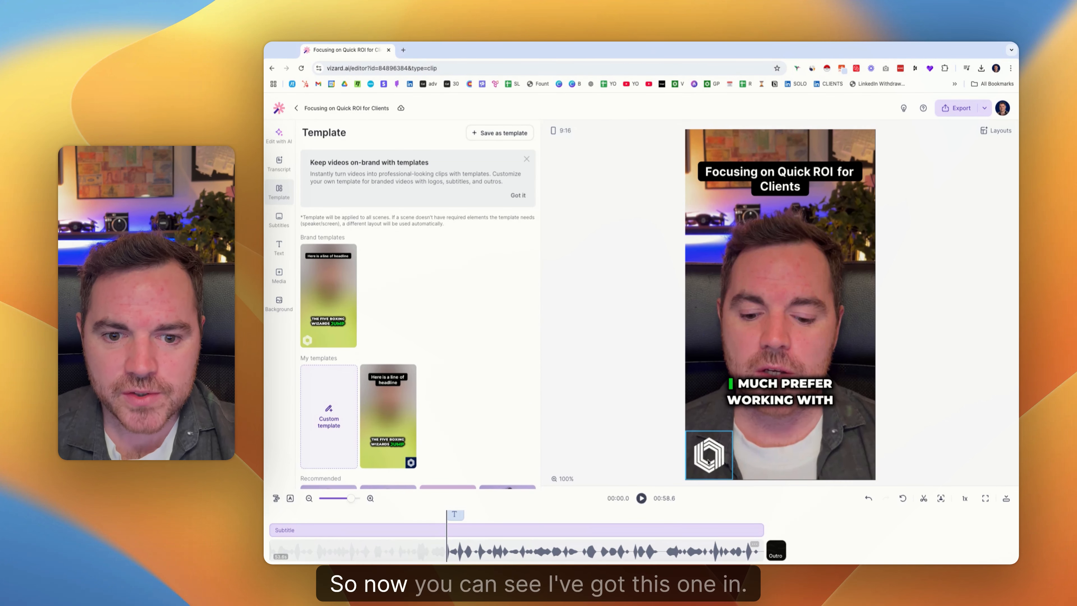
left_click_drag(777, 396, 777, 424)
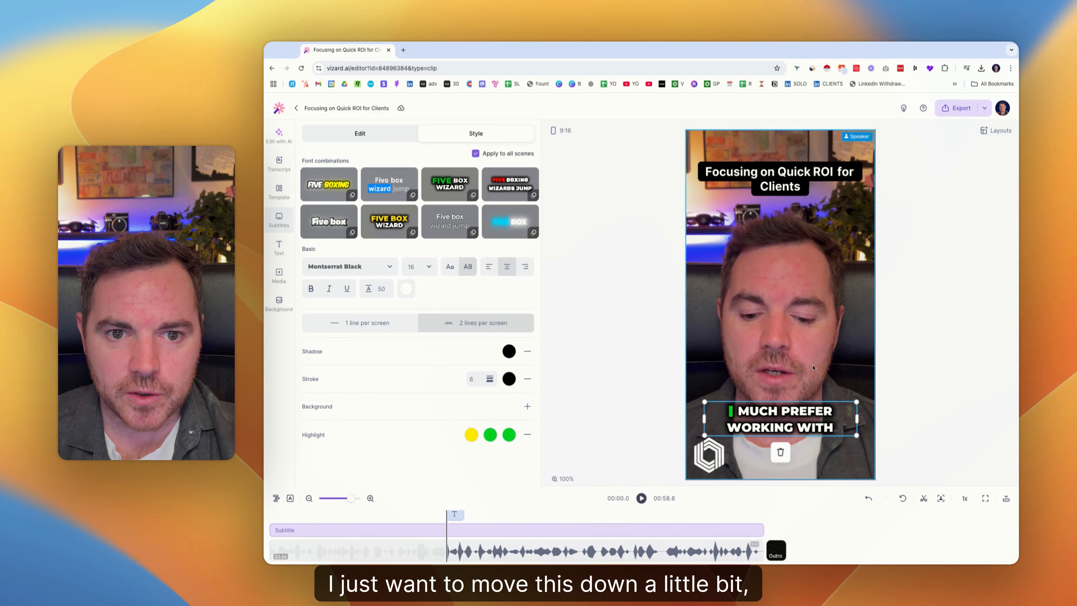
left_click(794, 179)
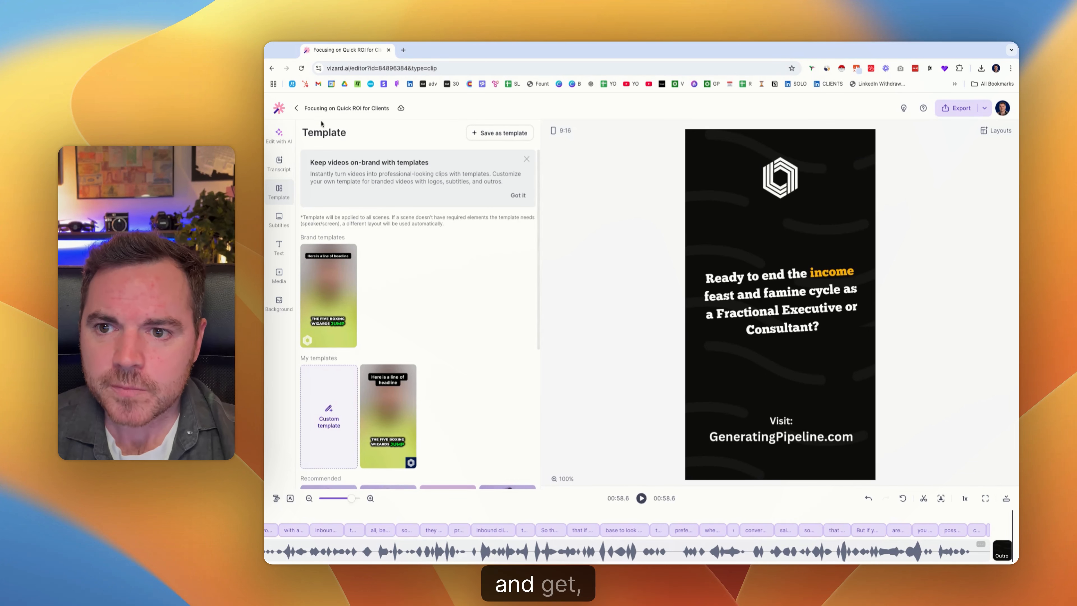
Leave the editor and return to the project's list of clips.
left_click(319, 108)
left_click(296, 108)
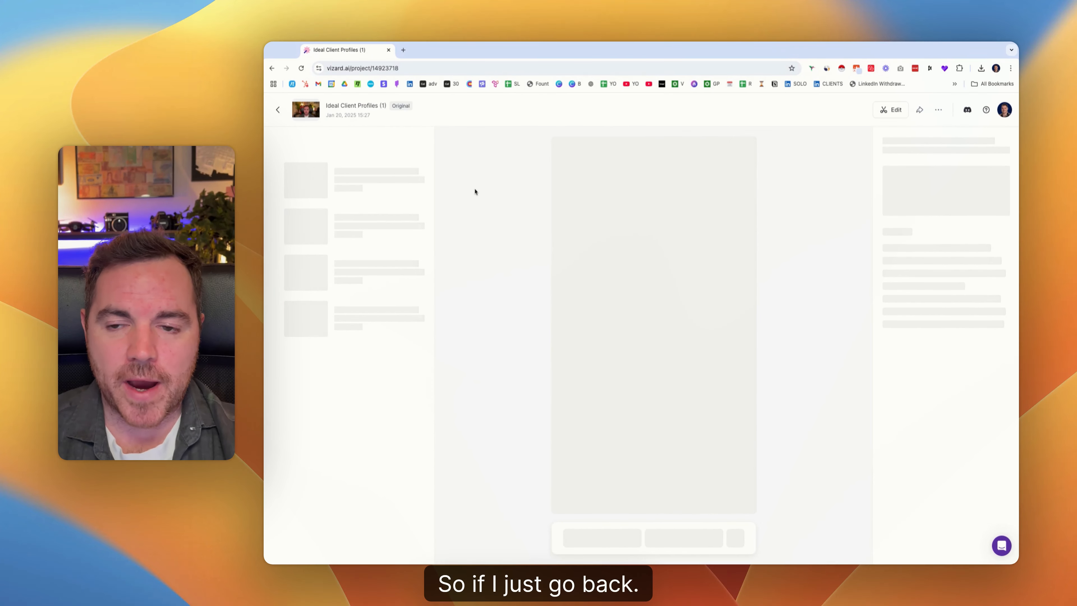
scroll(373, 192, "up", 1)
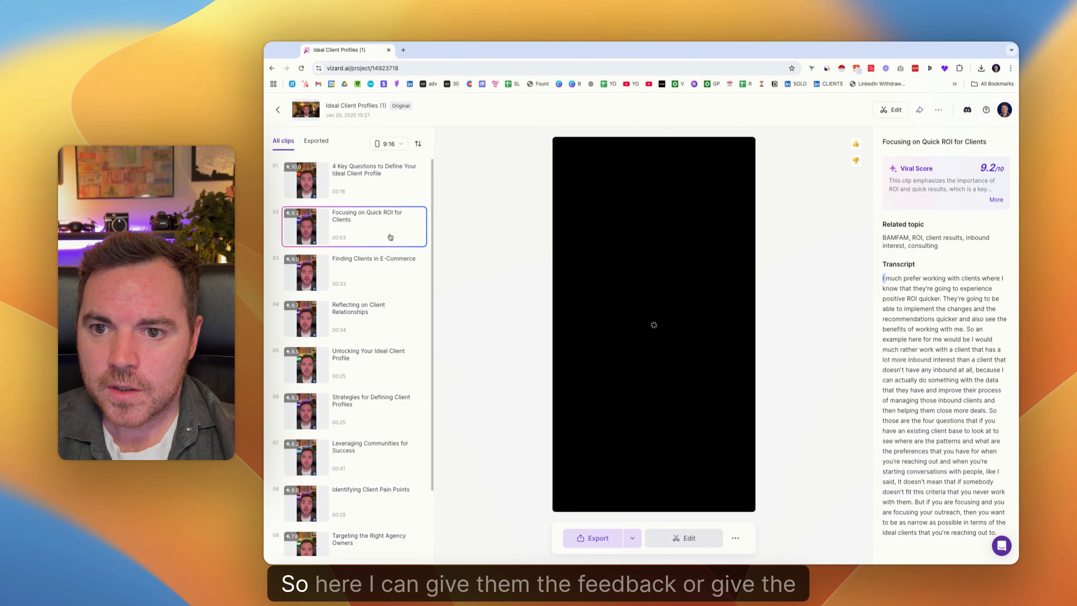
Give the "Focusing on Quick ROI for Clients" clip a thumbs-up and export it after checking the project's sharing options.
left_click(856, 146)
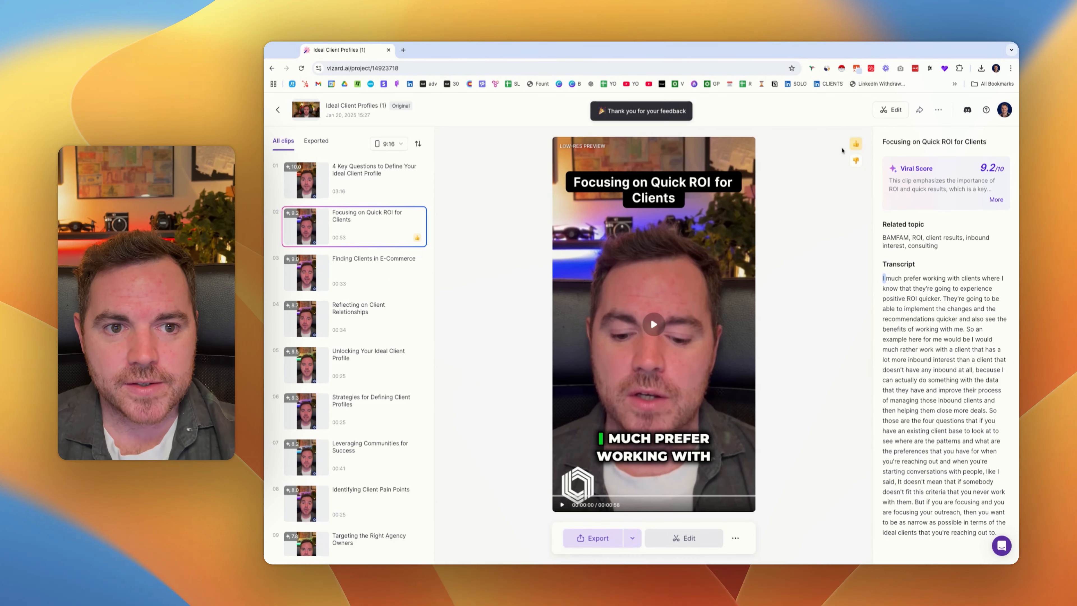
left_click(919, 112)
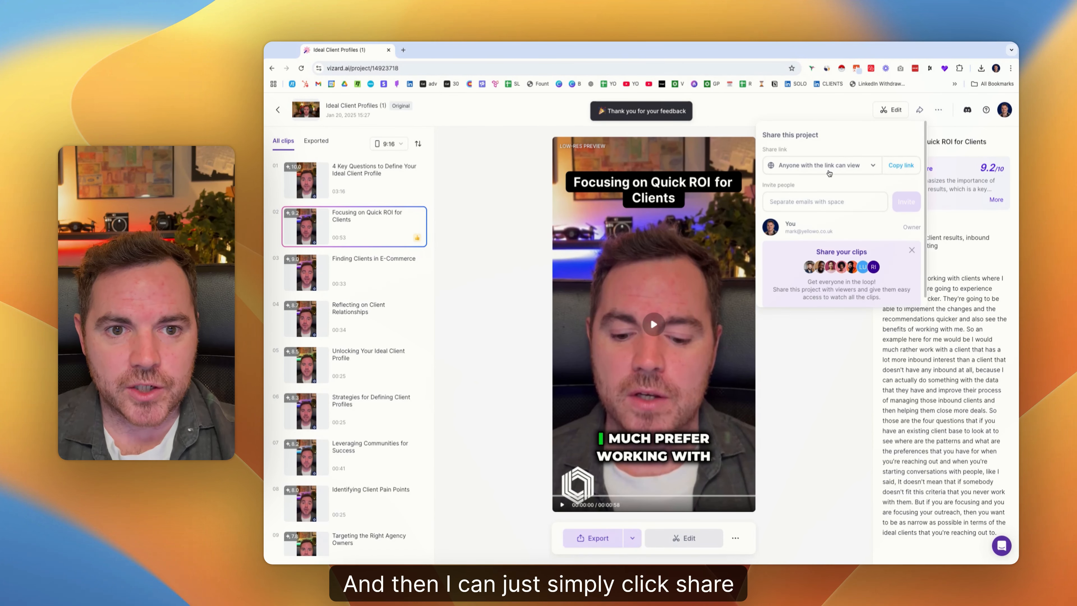
left_click(805, 192)
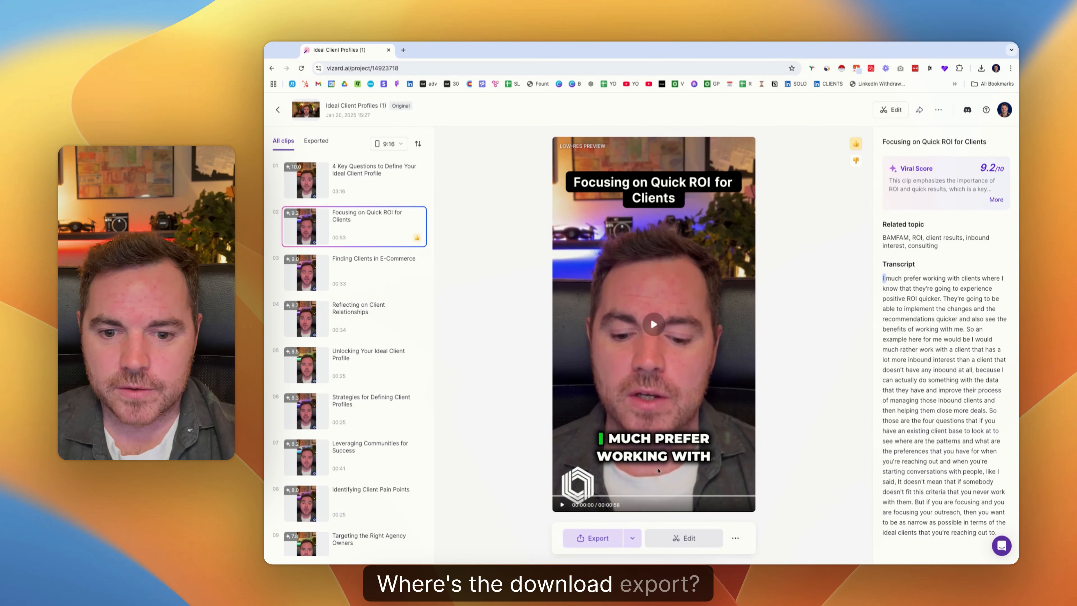
left_click(609, 538)
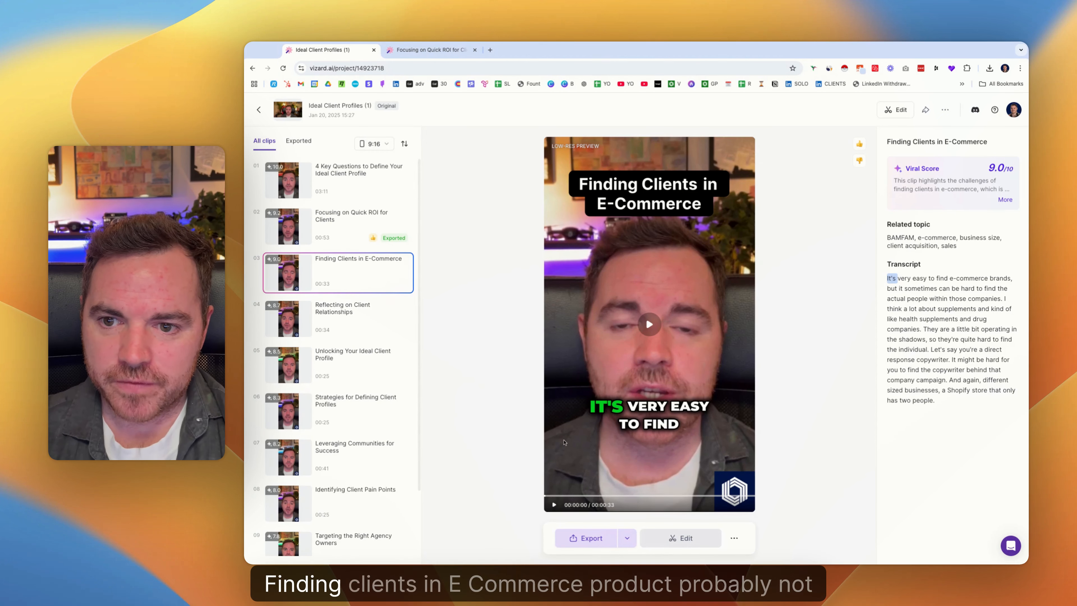
Open the "Finding Clients in E-Commerce" clip in the editor and change "company" to "companies" in its "company campaign." subtitle.
left_click(679, 539)
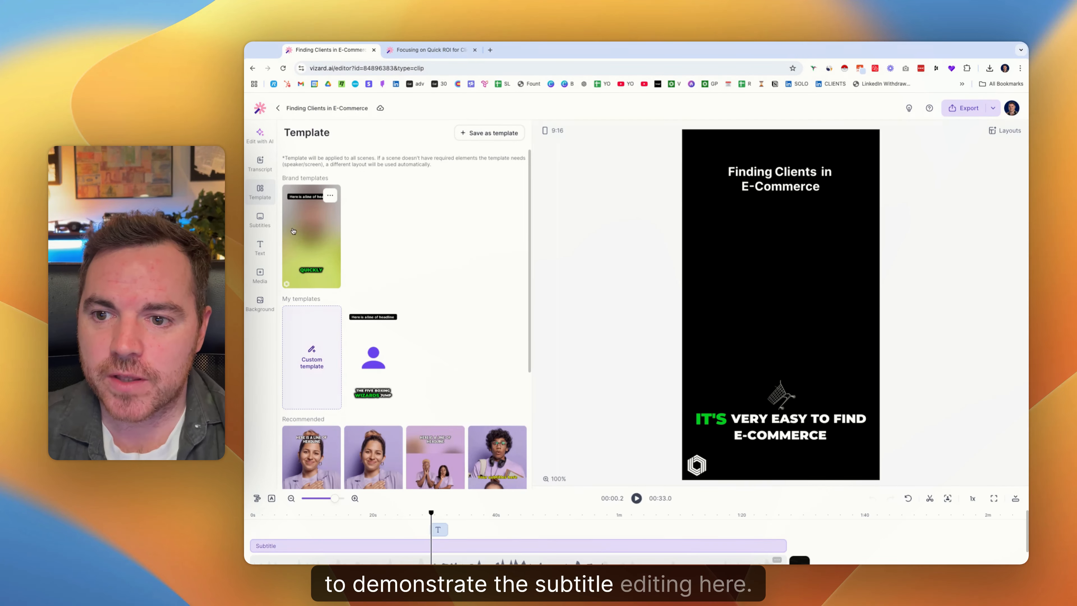
left_click(259, 224)
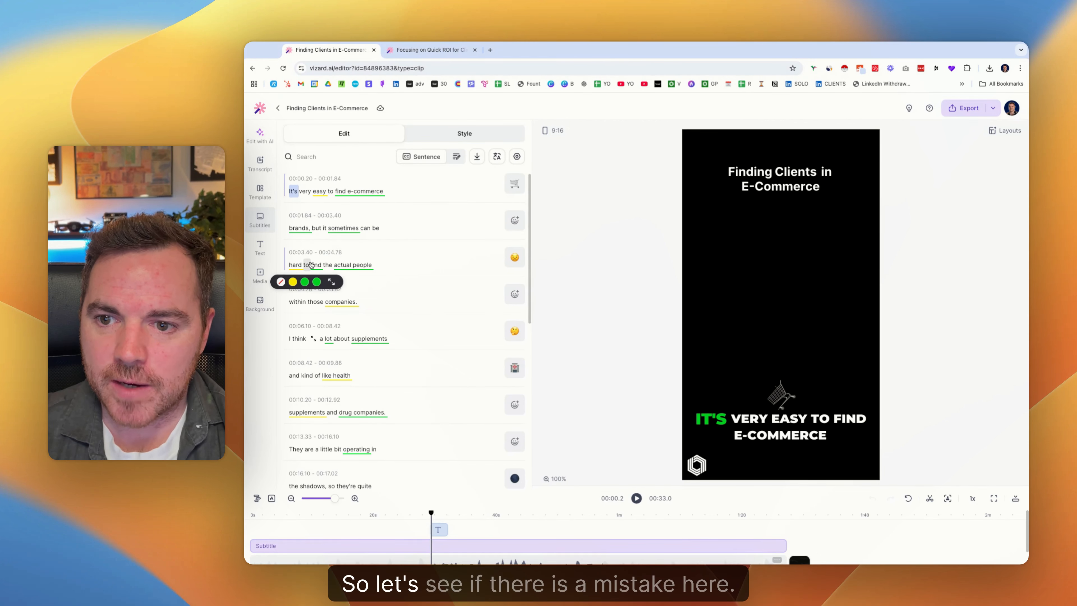
scroll(353, 270, "down", 1)
scroll(352, 271, "down", 1)
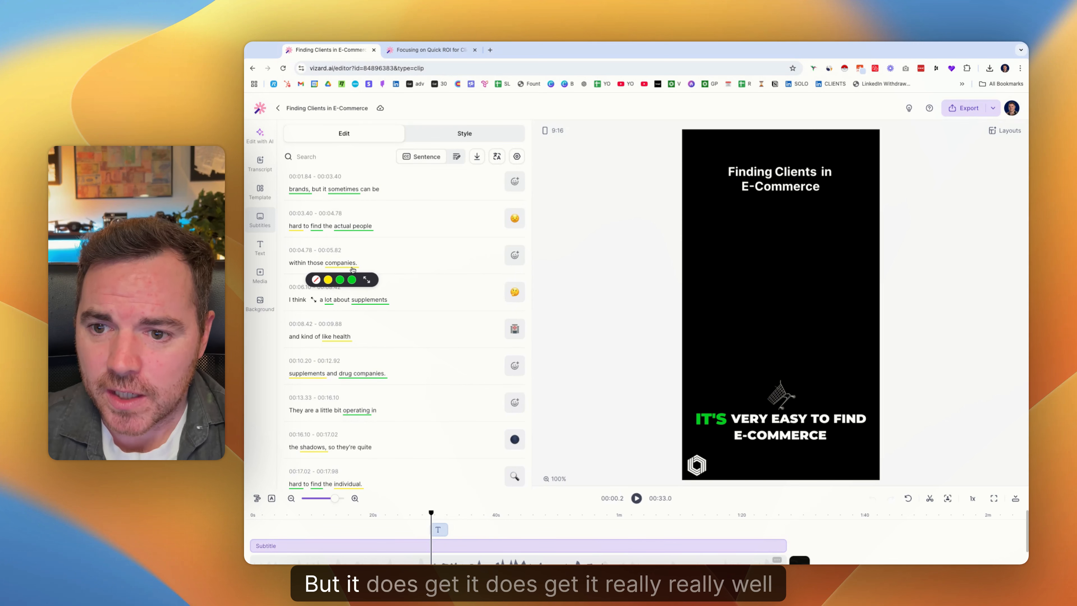
scroll(378, 344, "down", 5)
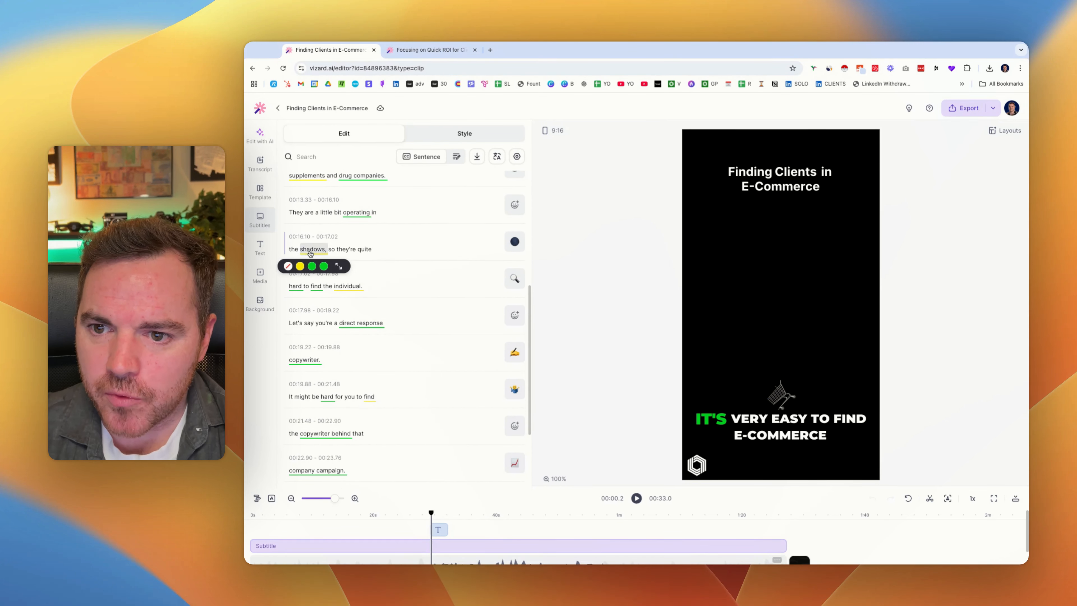
scroll(345, 251, "down", 1)
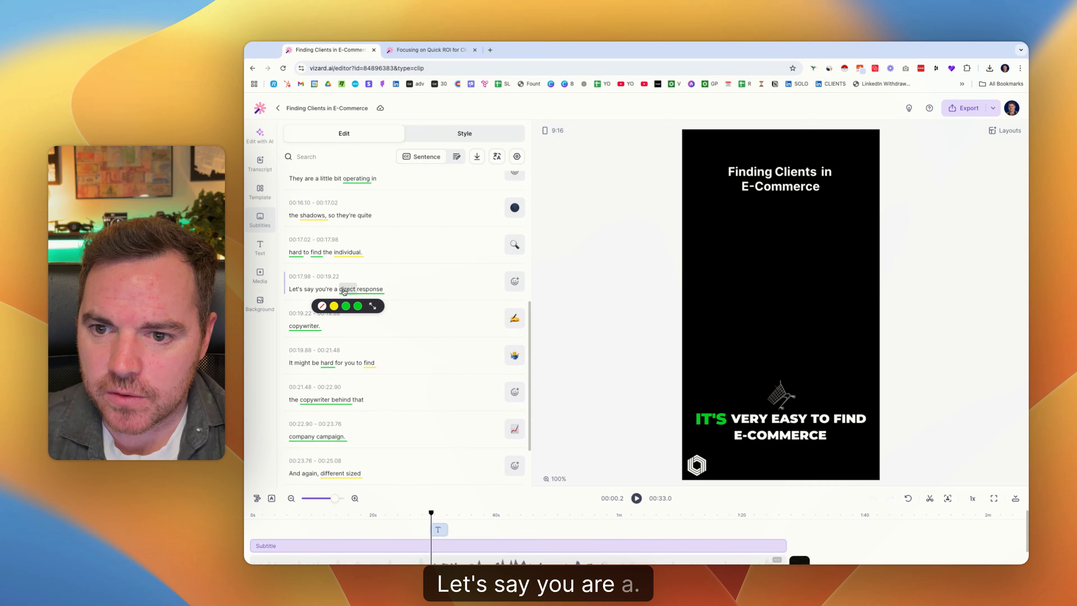
scroll(338, 290, "down", 2)
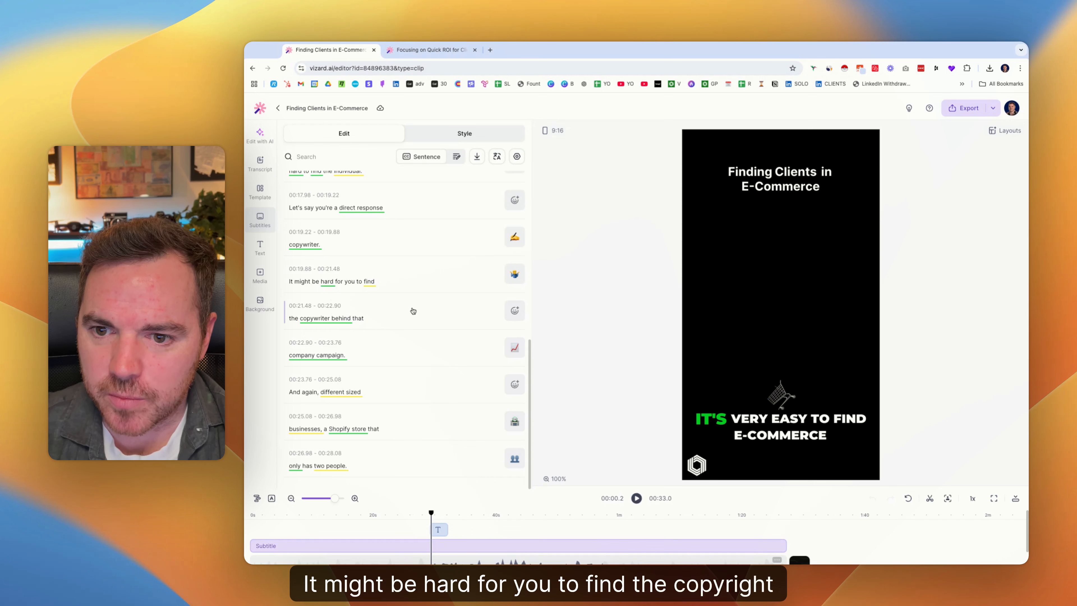
left_click(303, 355)
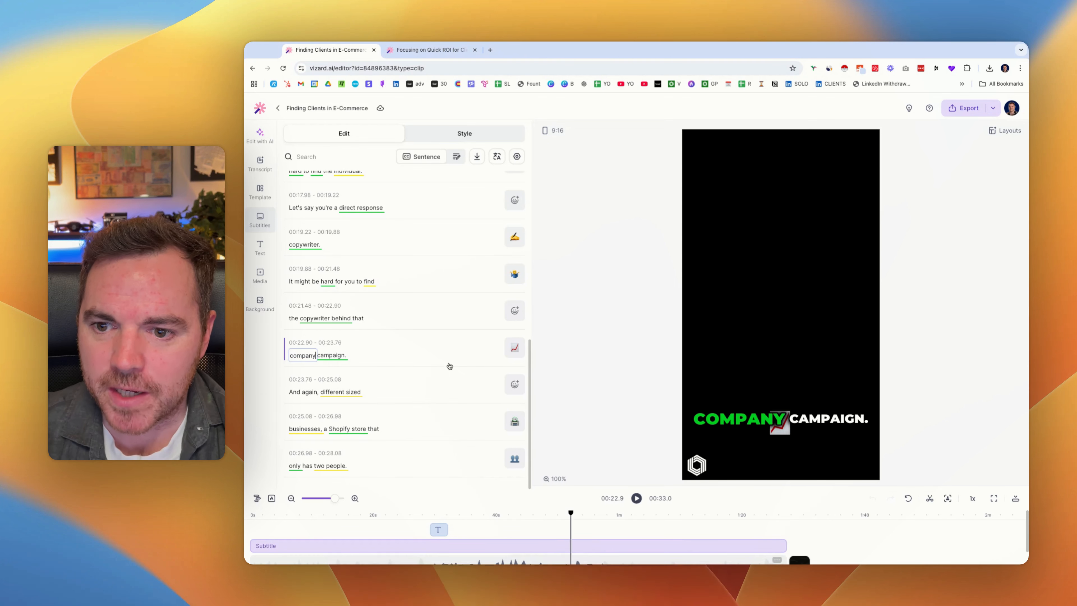
key("BackSpace")
type("ies")
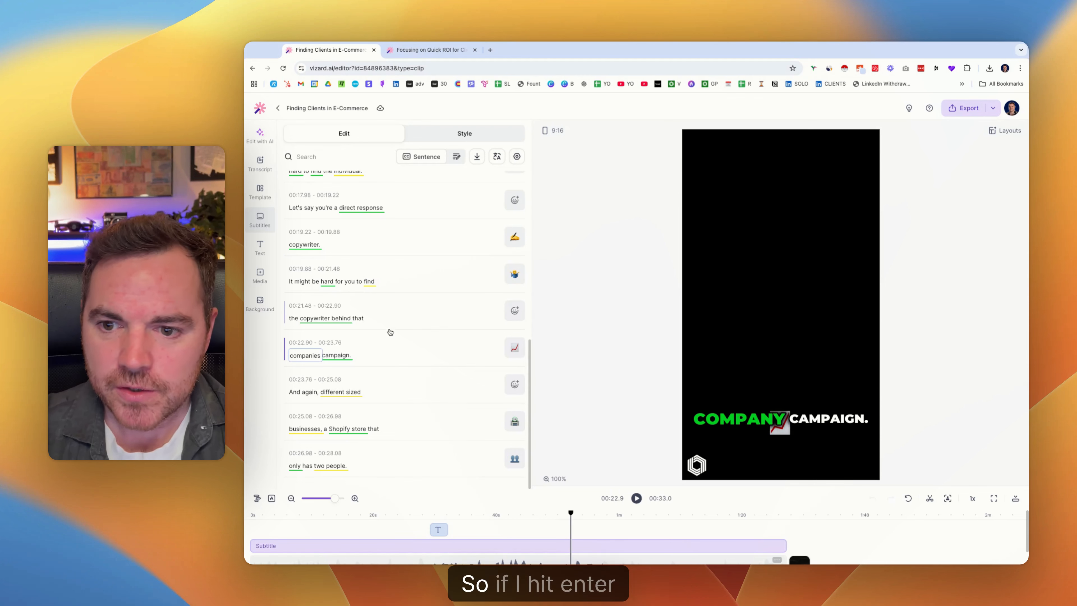
key("Return")
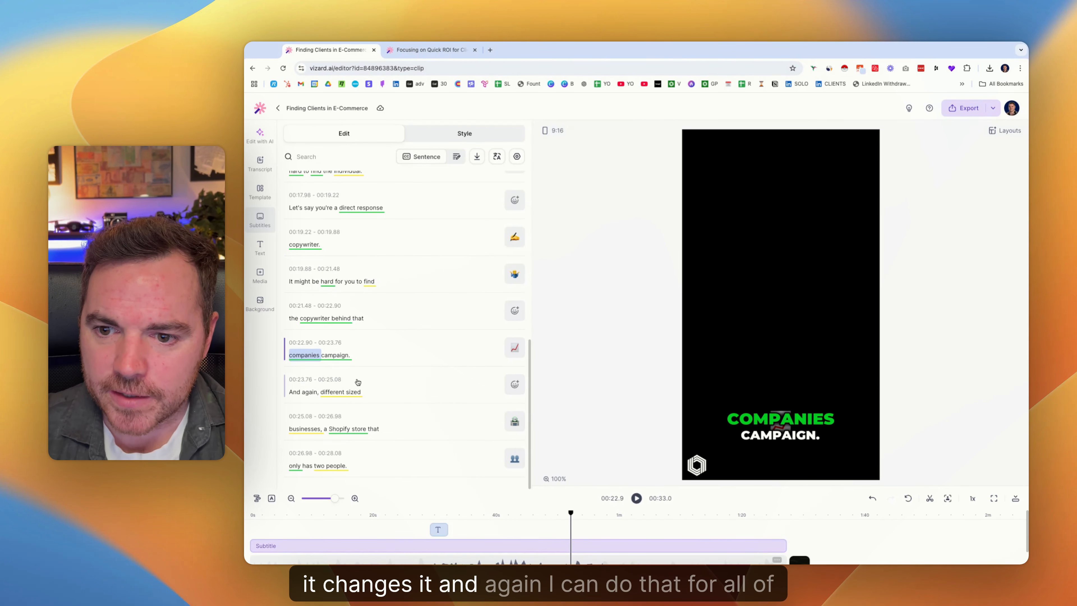
Look through the editor's text, media, transcript and template options and return to the project's list of clips.
scroll(384, 425, "up", 6)
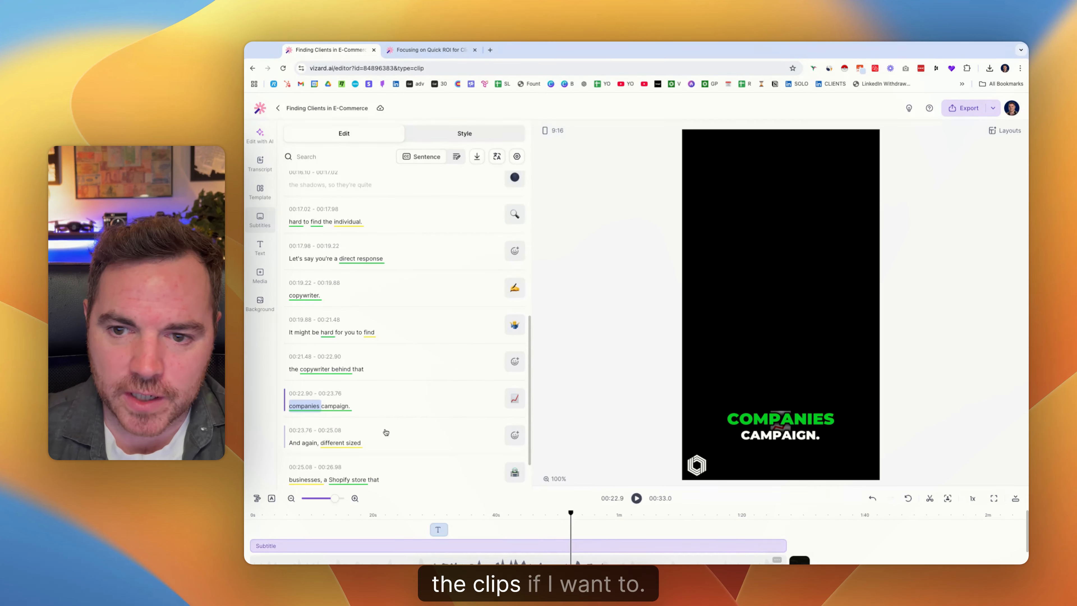
left_click(259, 247)
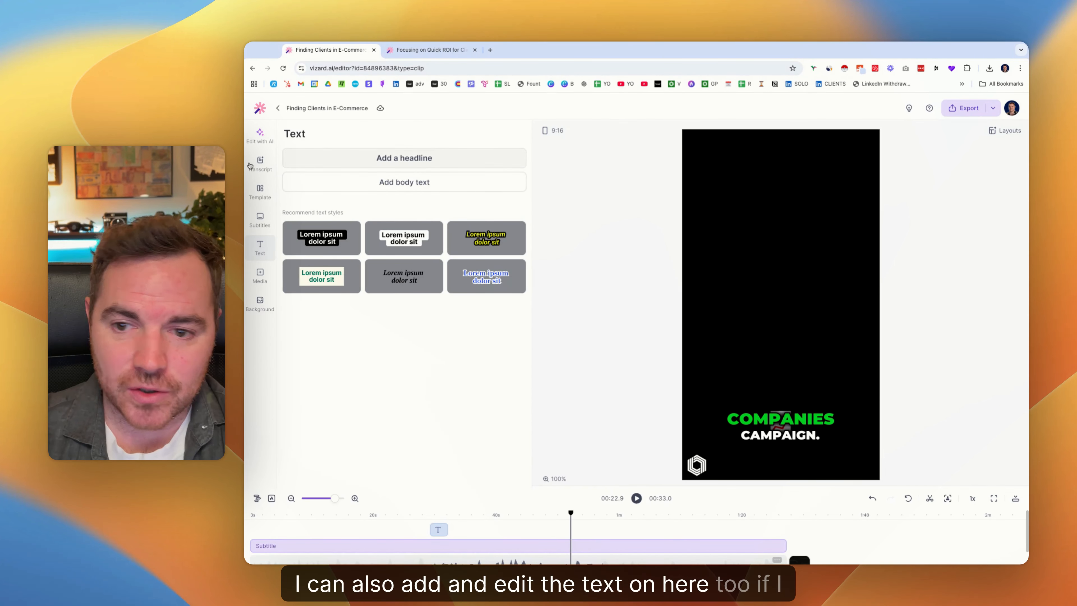
left_click(259, 275)
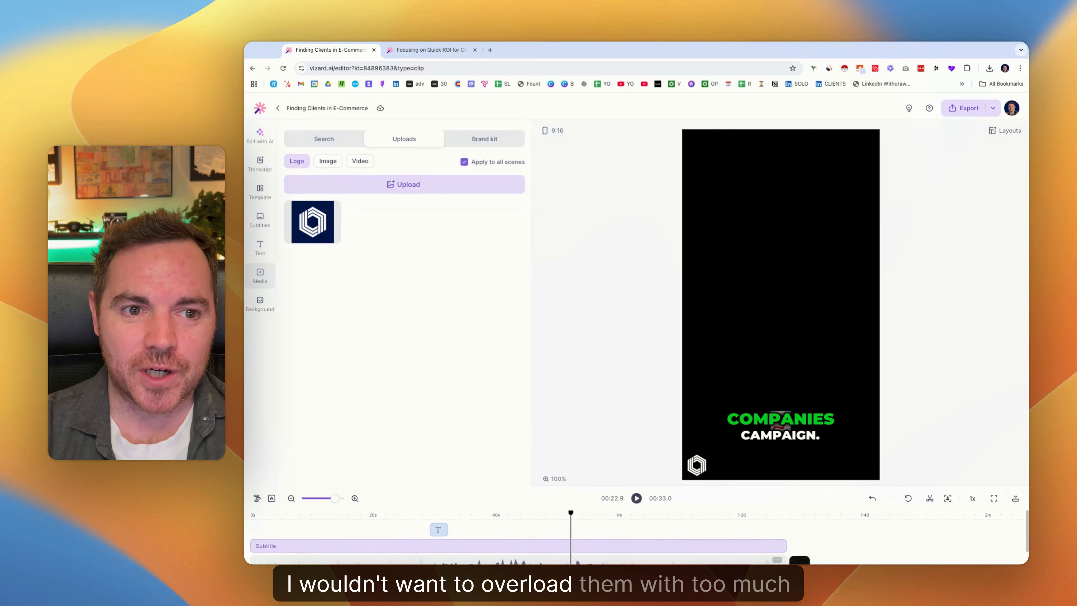
left_click(259, 163)
left_click(260, 190)
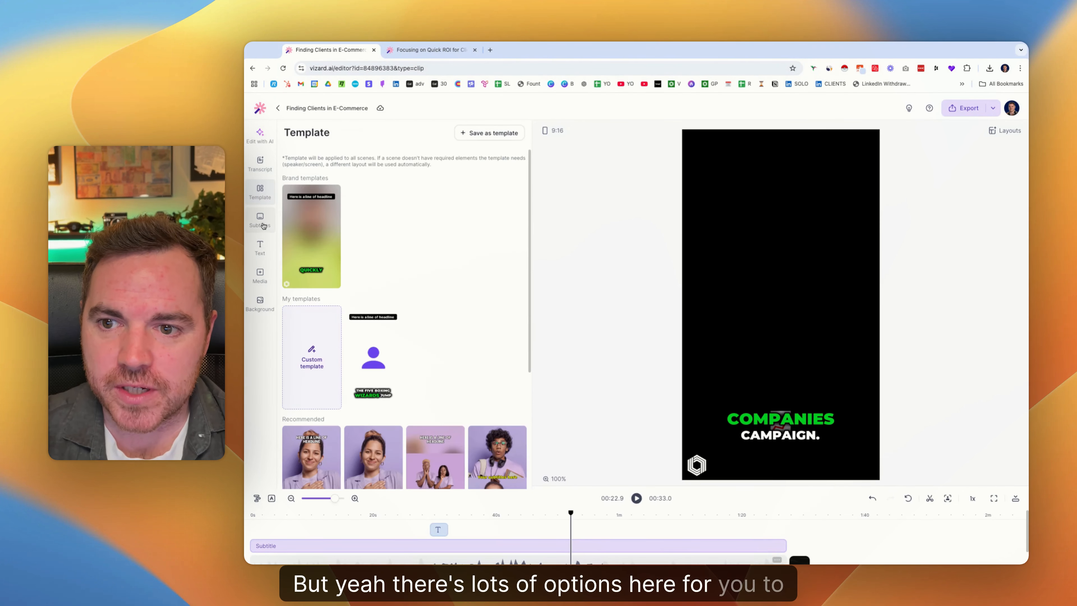
left_click(279, 106)
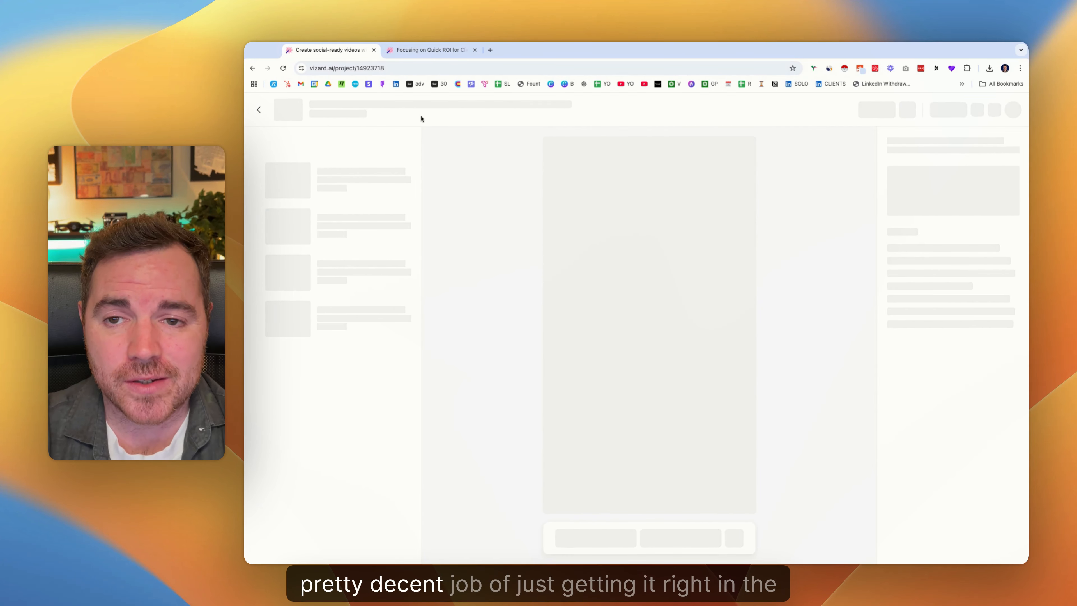
Select the exported "Focusing on Quick ROI for Clients" clip in the project and open its export page.
left_click(426, 50)
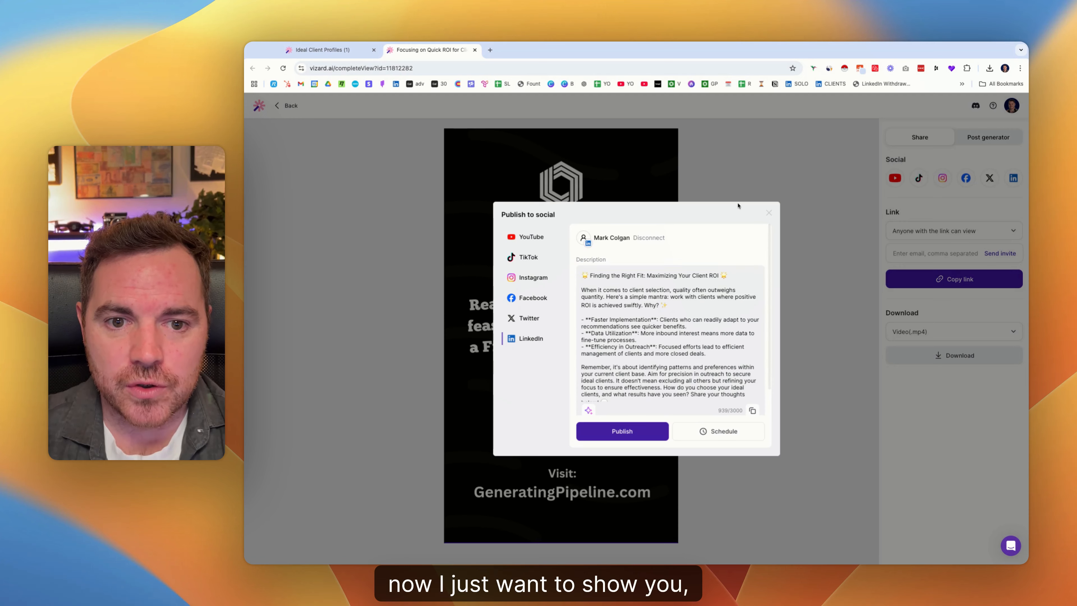
left_click(358, 49)
scroll(367, 208, "up", 3)
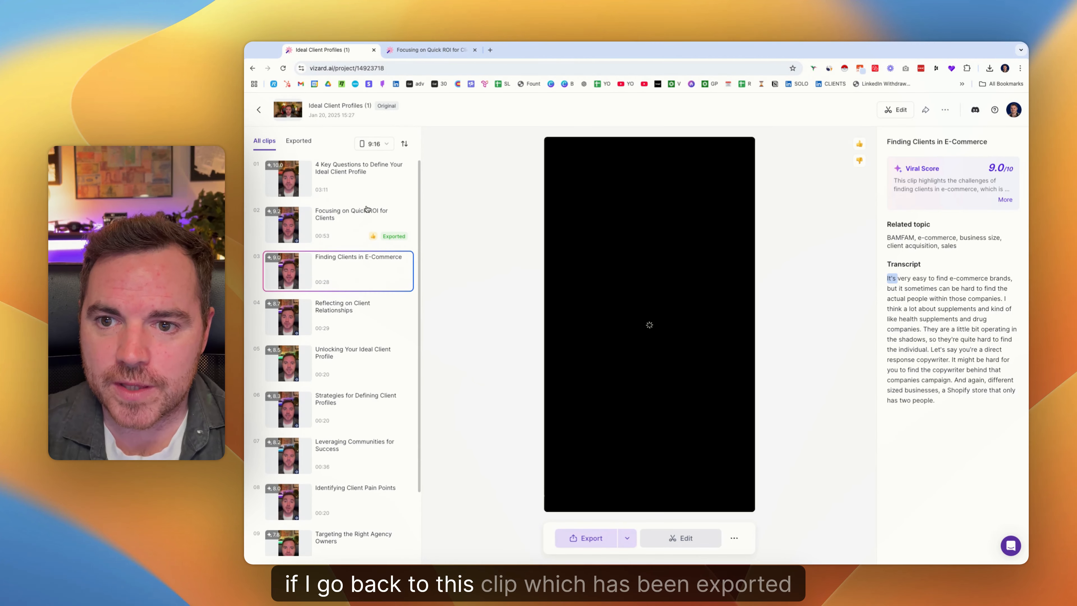
left_click(348, 227)
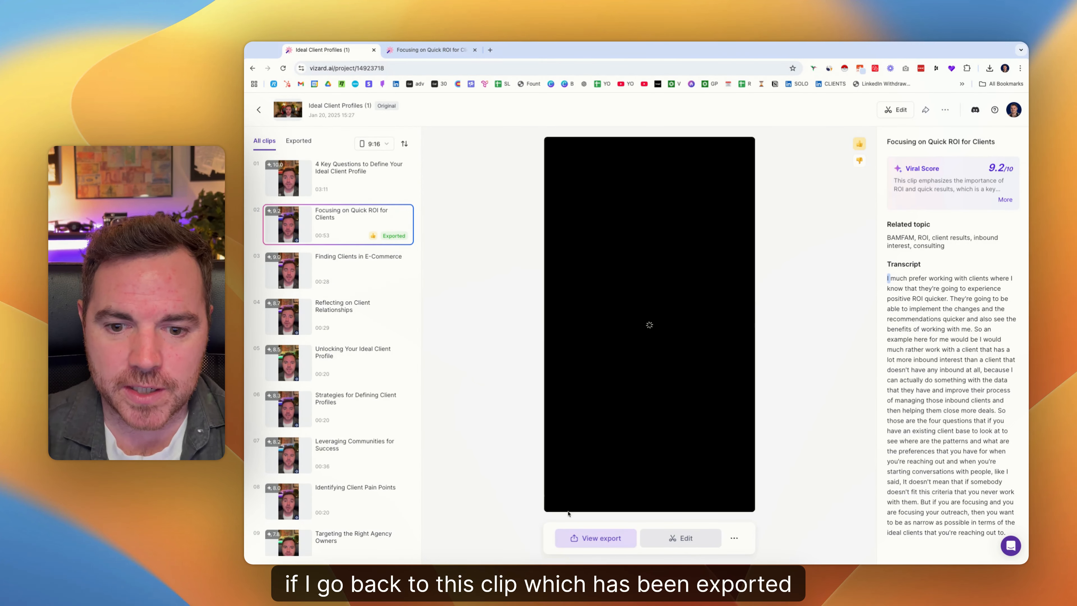
left_click(602, 539)
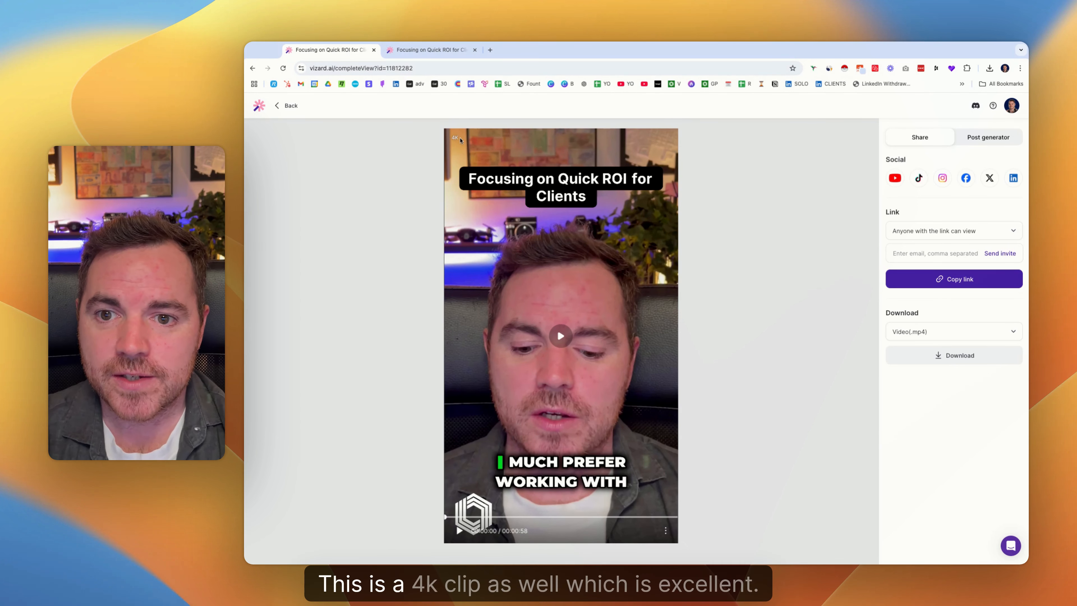
Open the post generator for the exported clip and choose LinkedIn as the social platform.
left_click(986, 138)
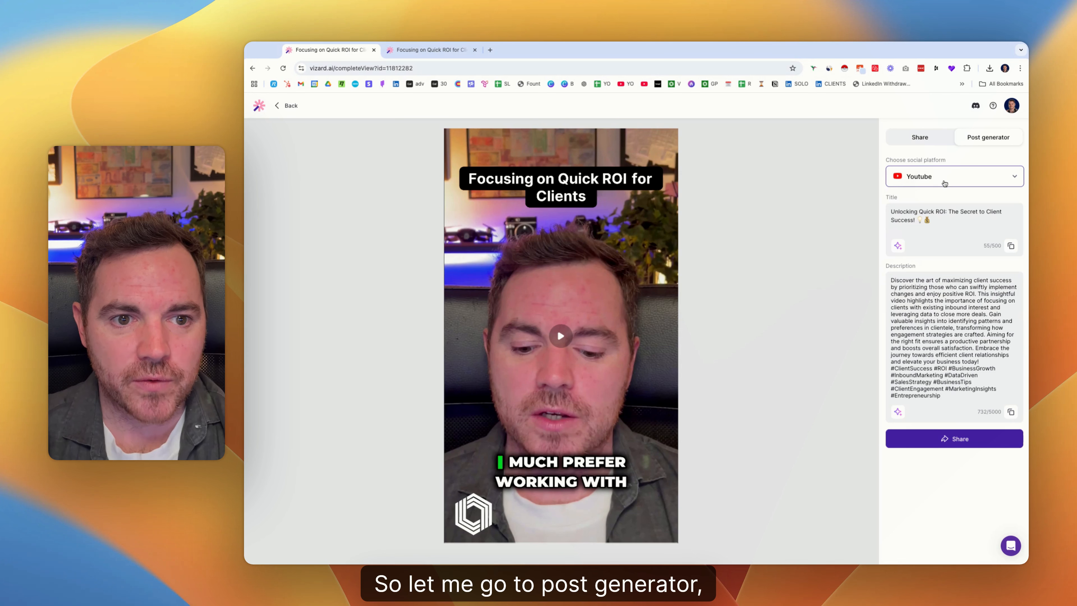
left_click(966, 178)
scroll(922, 272, "down", 1)
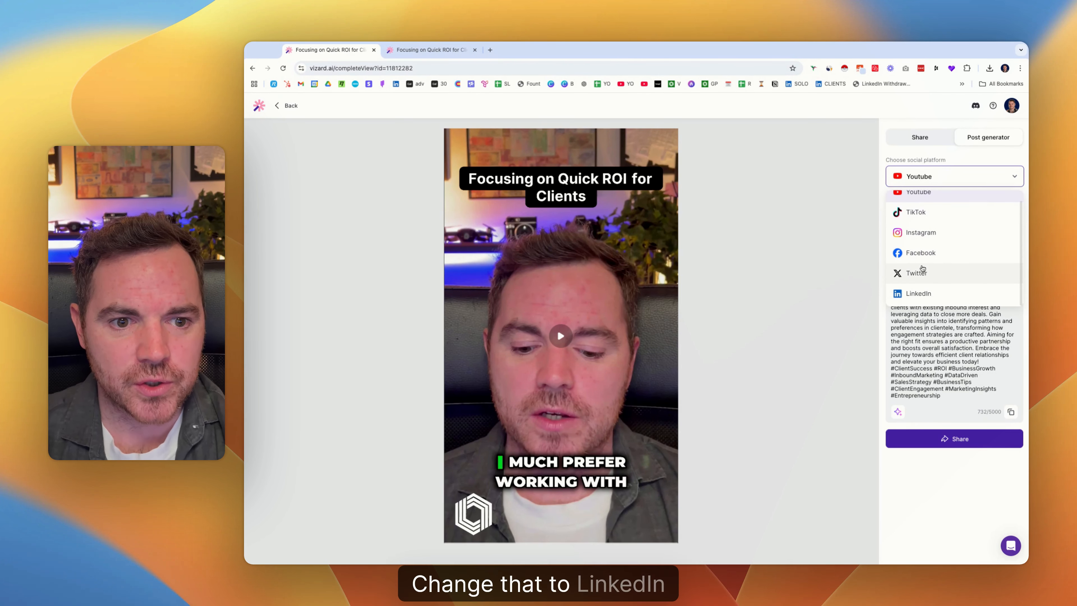
left_click(929, 293)
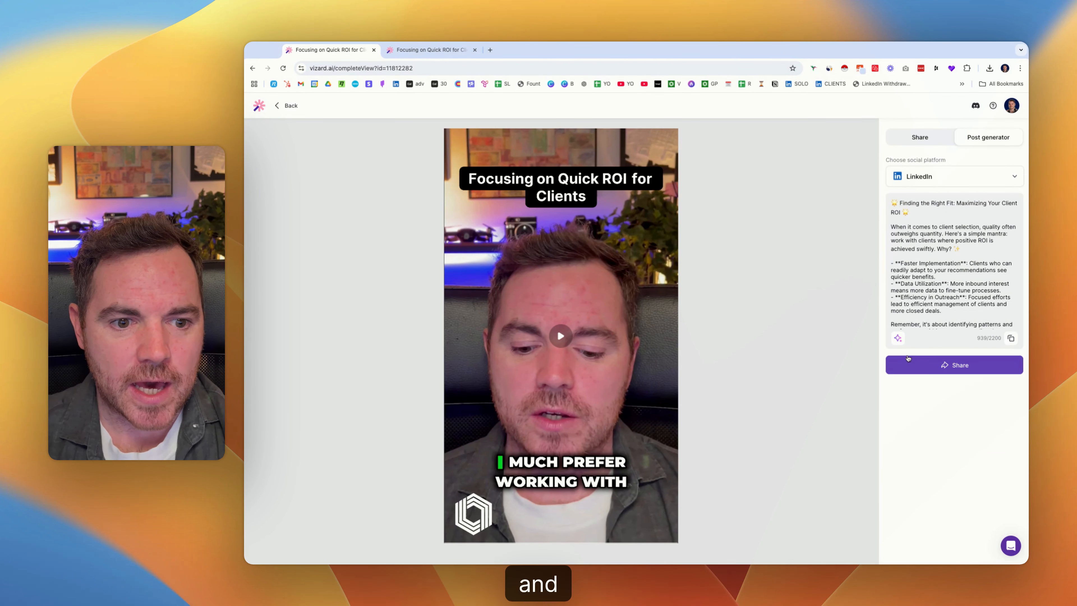
Read through the generated LinkedIn post and change "Maximizing" to "Maximising" in its headline.
left_click(898, 338)
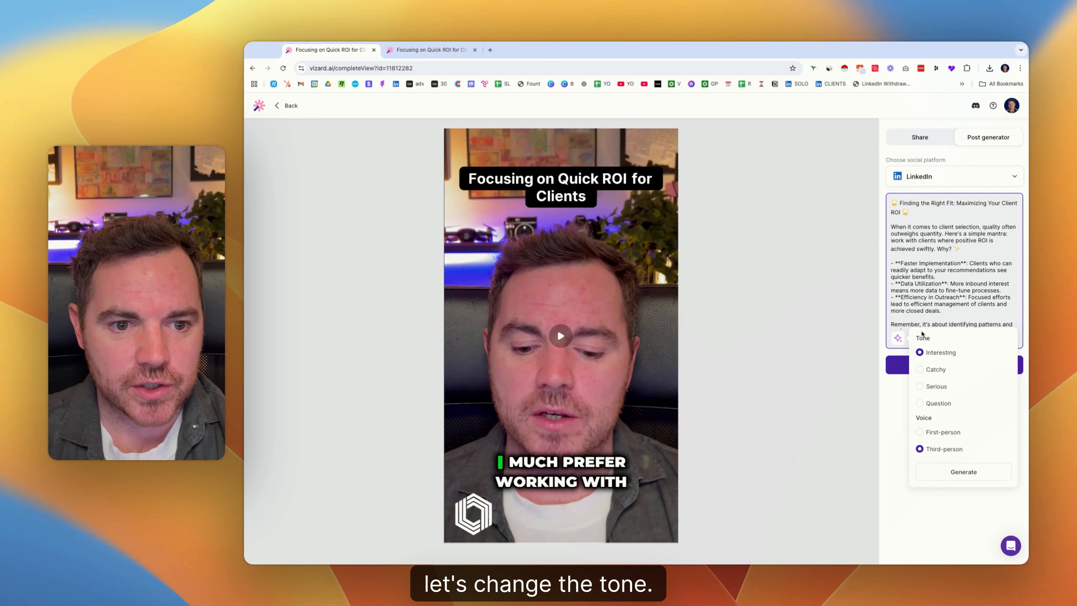
left_click(919, 258)
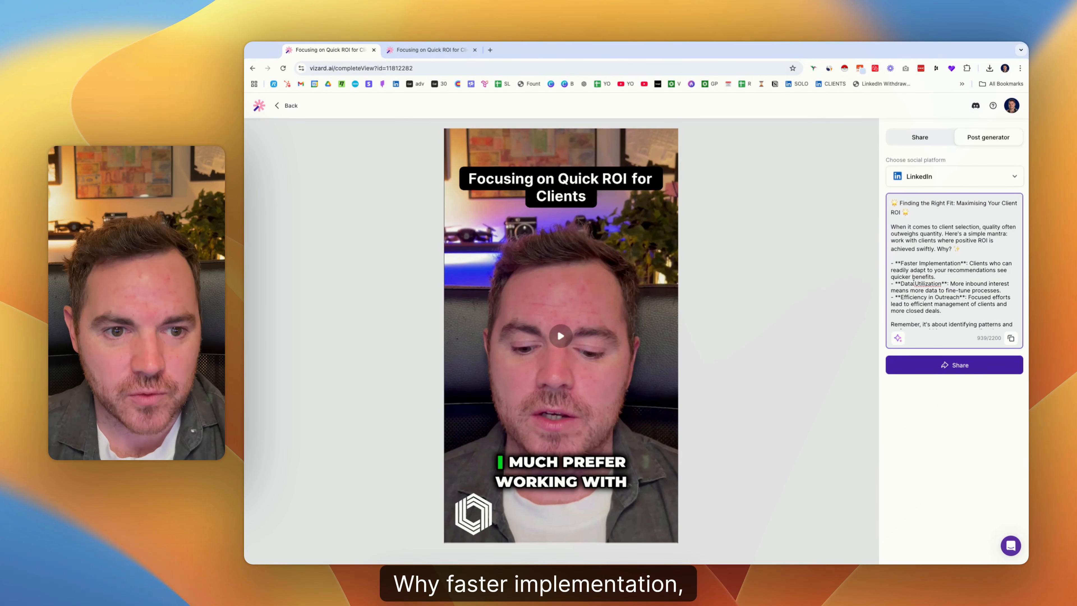
double_click(926, 283)
scroll(927, 281, "down", 2)
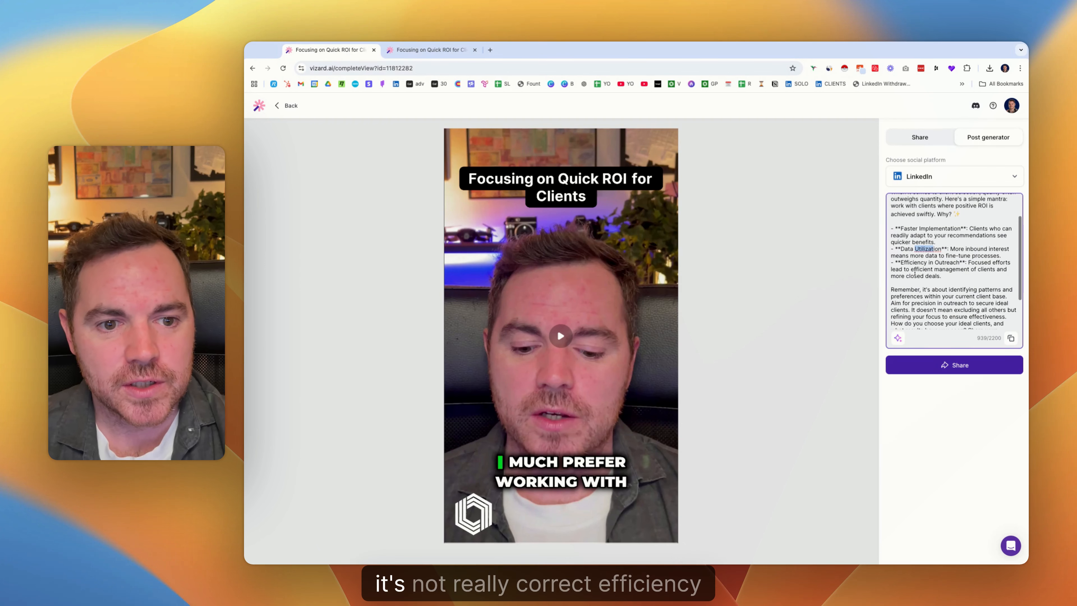
left_click_drag(900, 262, 939, 265)
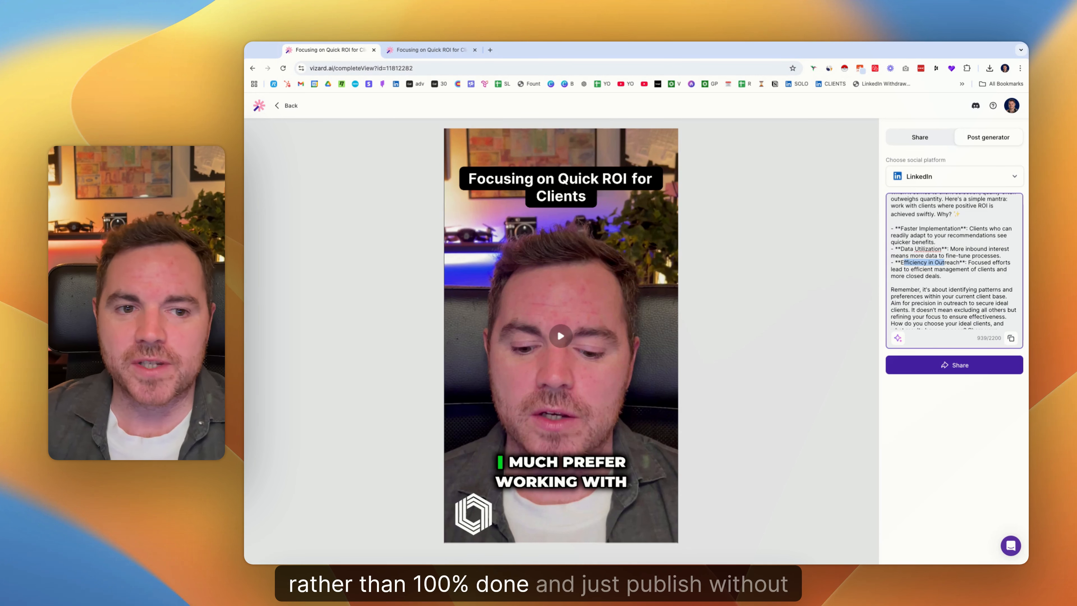
left_click(1004, 230)
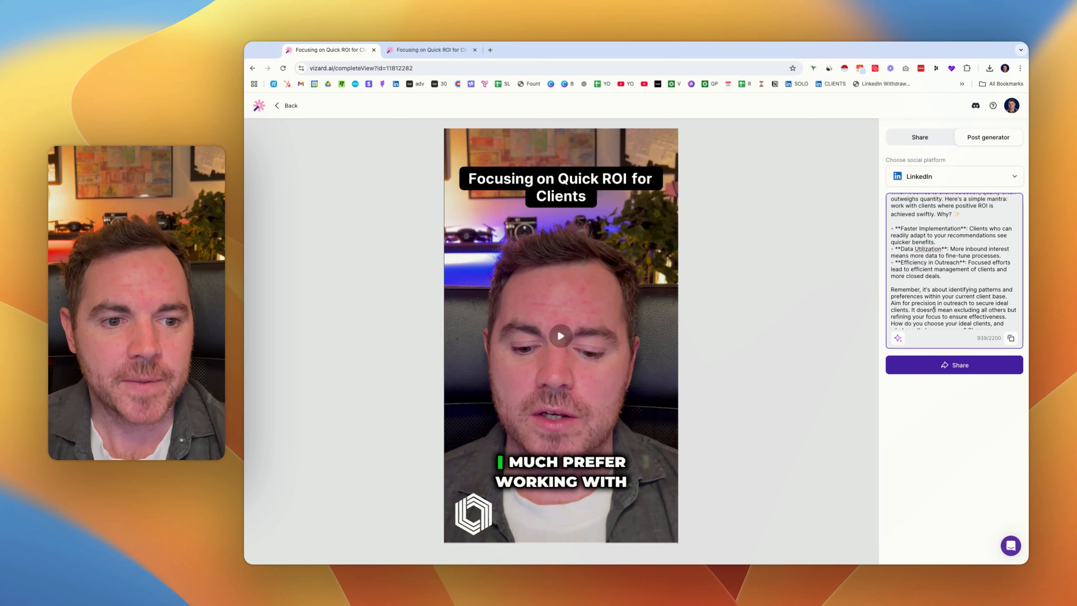
scroll(900, 258, "down", 2)
triple_click(892, 244)
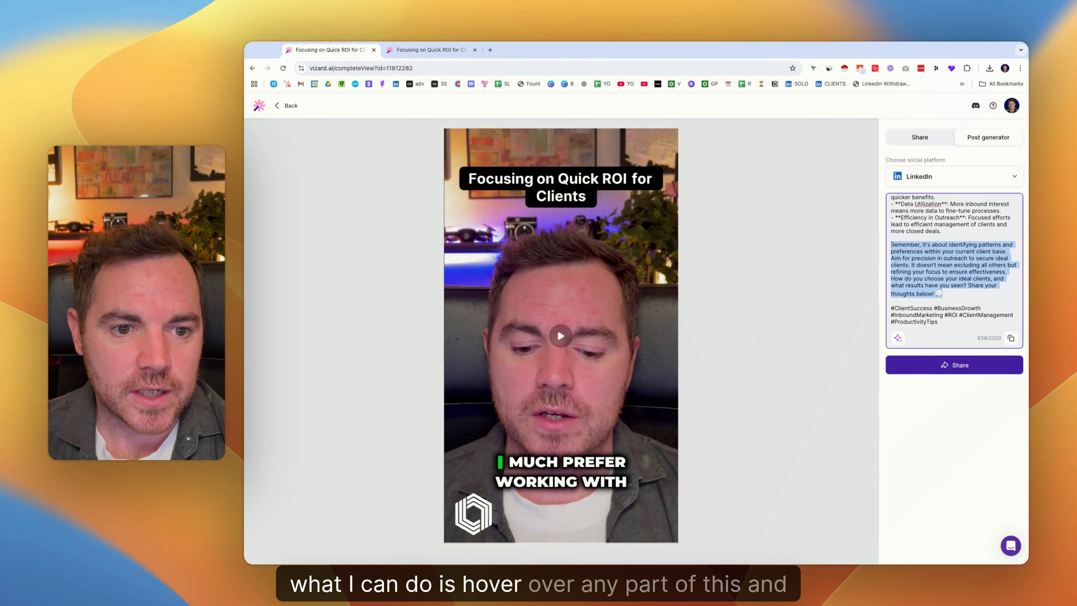
Regenerate the LinkedIn post text and open the clip's publishing dialog for LinkedIn.
left_click(897, 338)
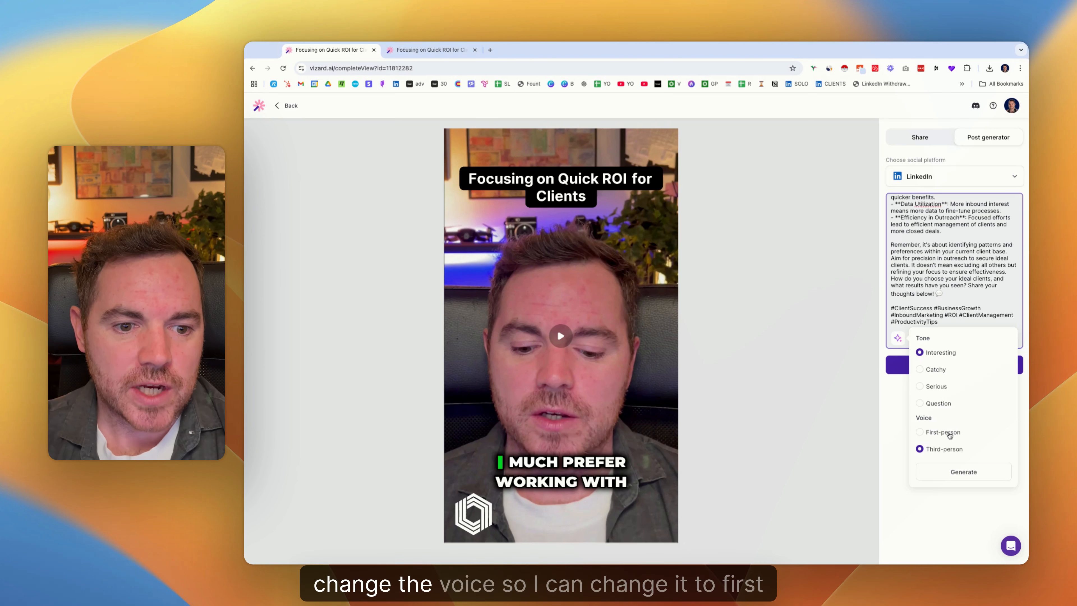
left_click(963, 471)
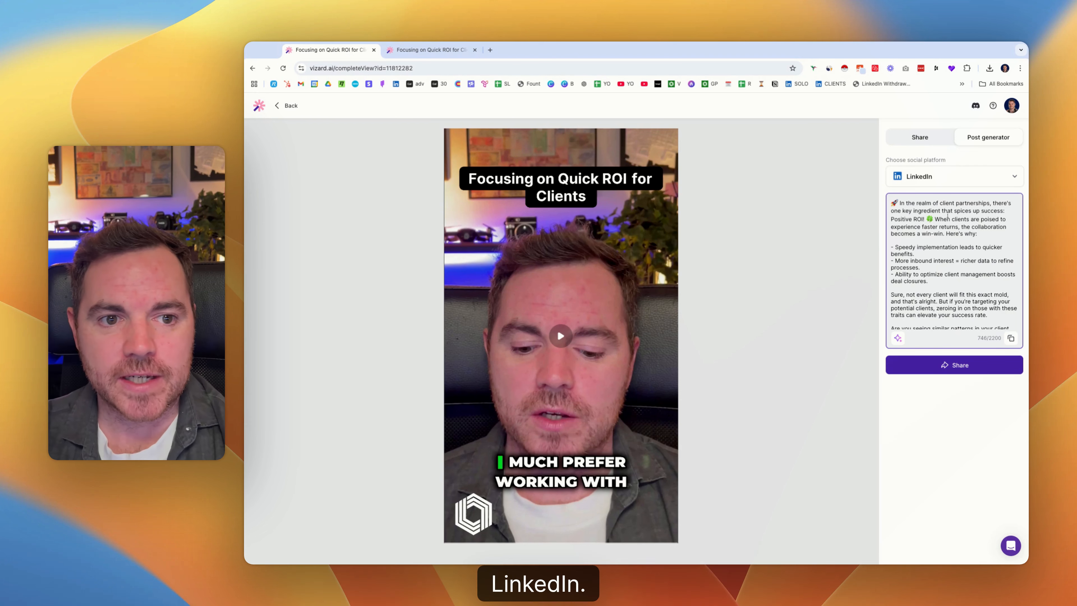
left_click(938, 141)
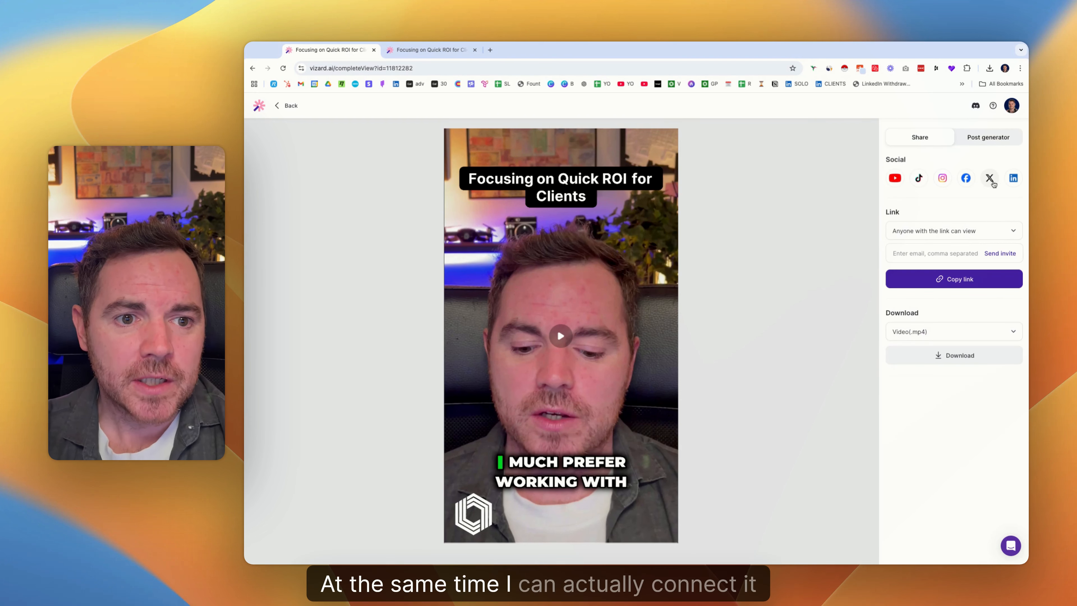
left_click(1014, 180)
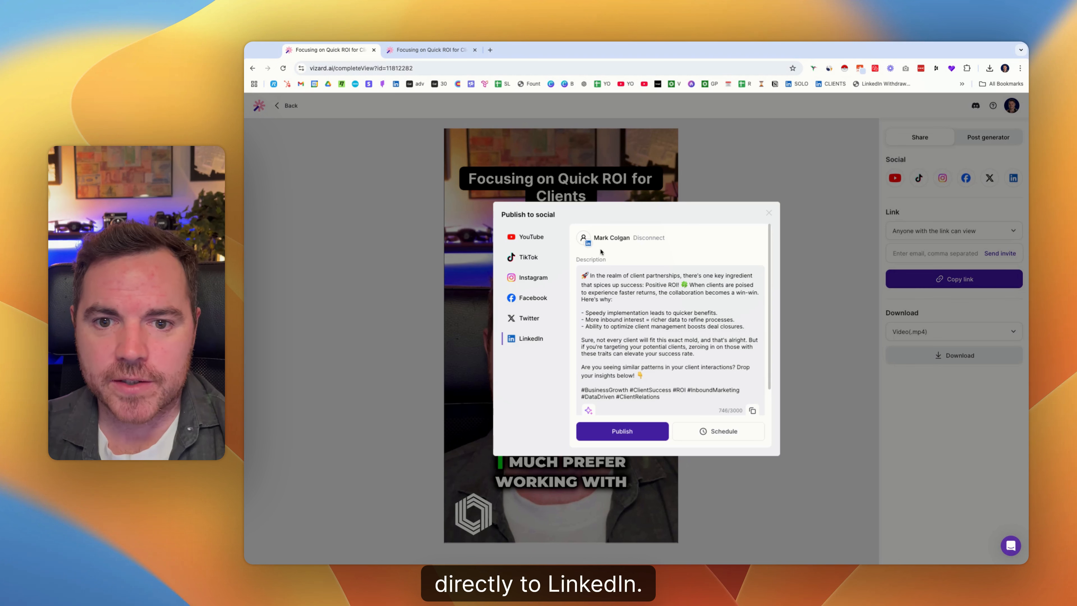
Remove the rocket emoji from the start of the LinkedIn post description, keeping the LinkedIn account connected.
left_click(642, 242)
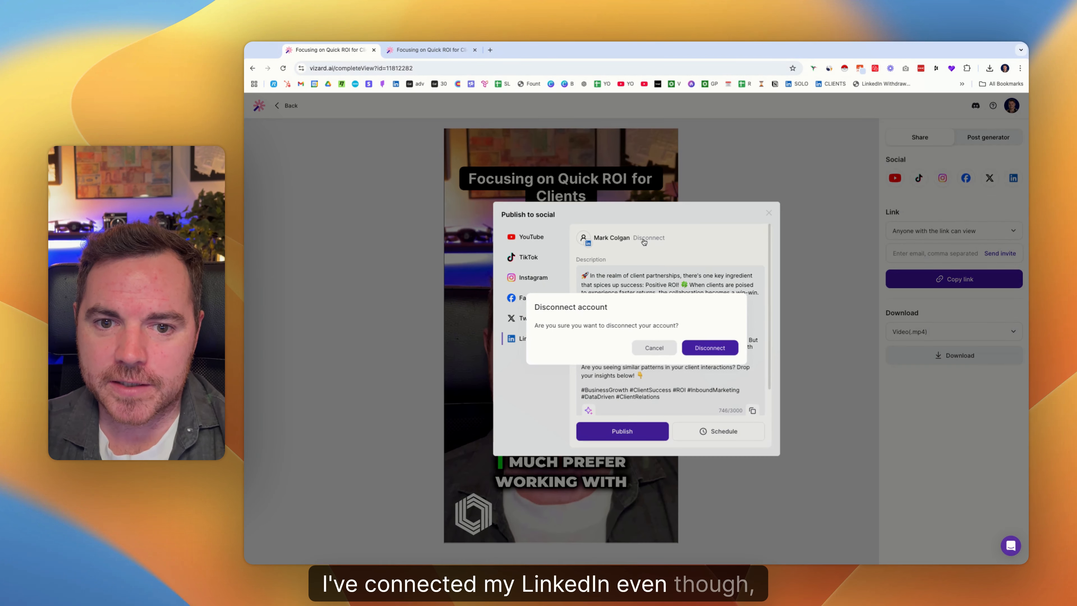
left_click(653, 345)
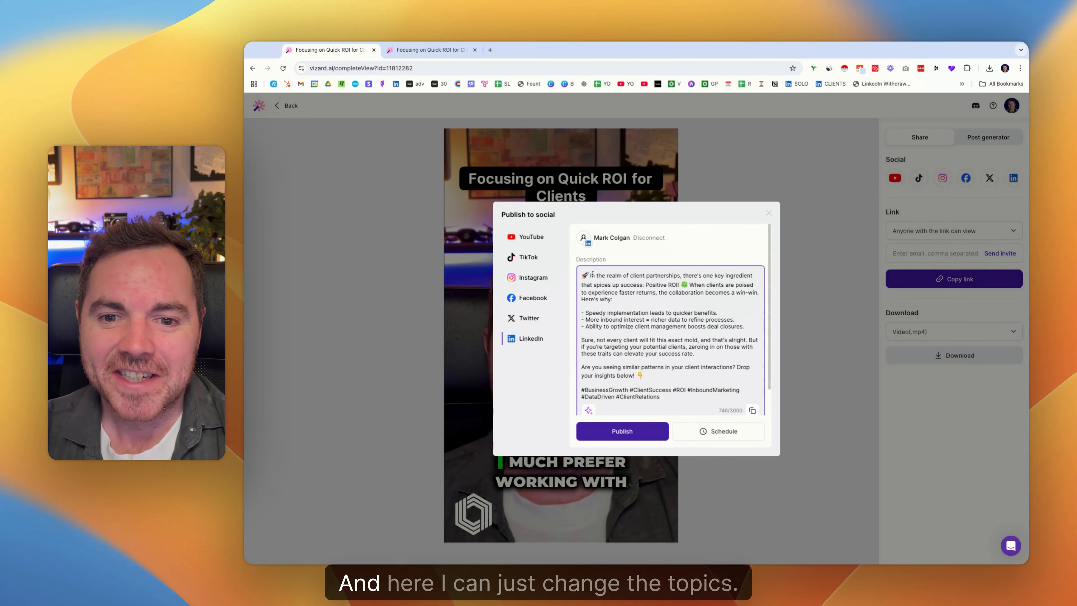
left_click(613, 290)
scroll(613, 290, "down", 2)
scroll(602, 302, "up", 2)
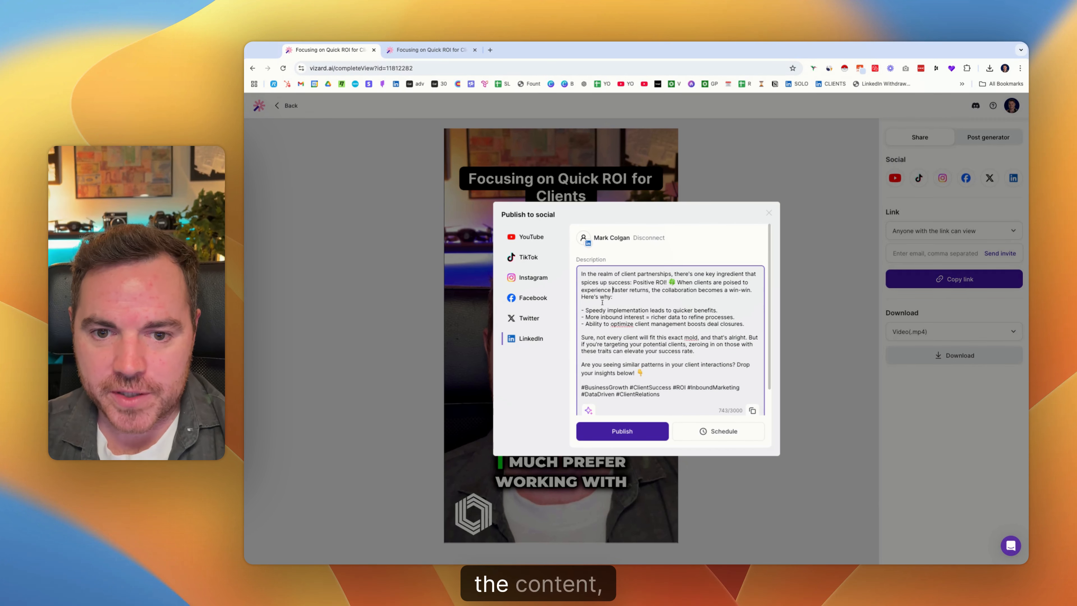
Insert a blank line above "Here's why:" in the description and delete the #ClientRelations hashtag at its end.
left_click(581, 297)
key("Return")
key("Return")
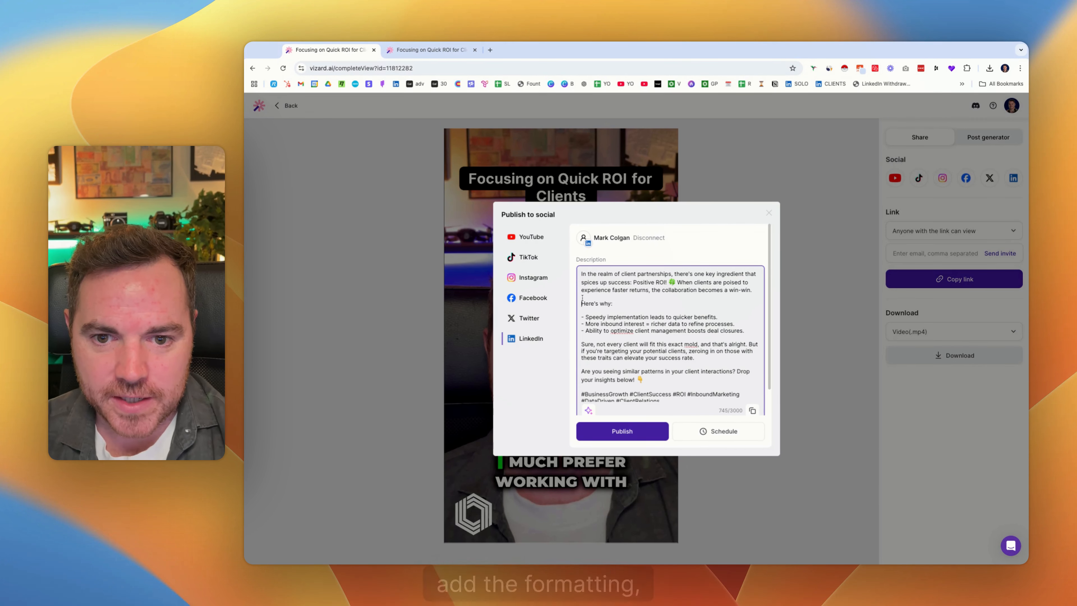
scroll(676, 398, "down", 1)
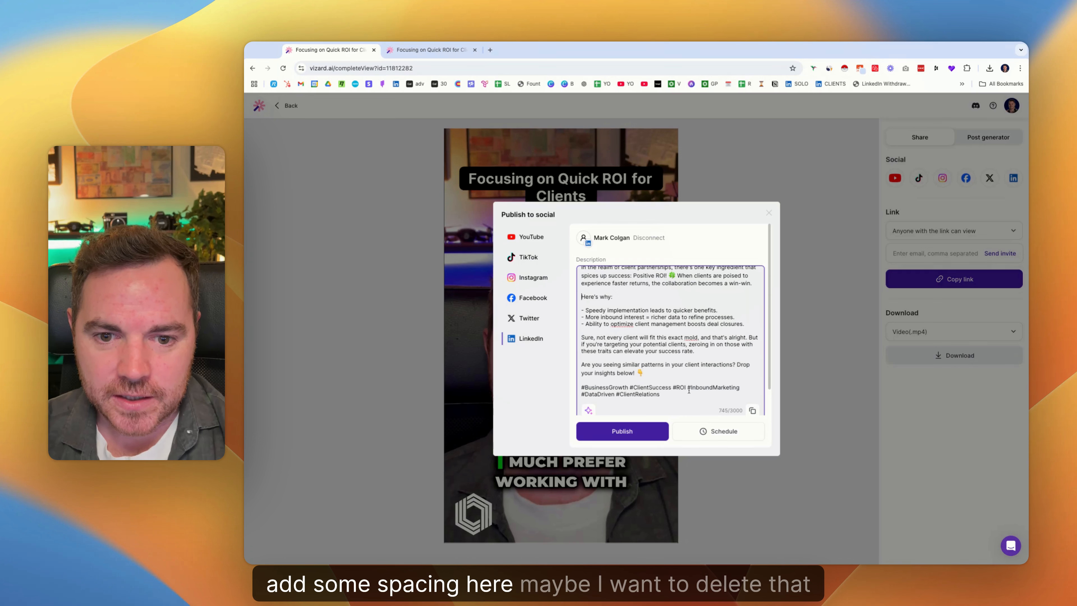
left_click_drag(660, 394, 615, 394)
key("BackSpace")
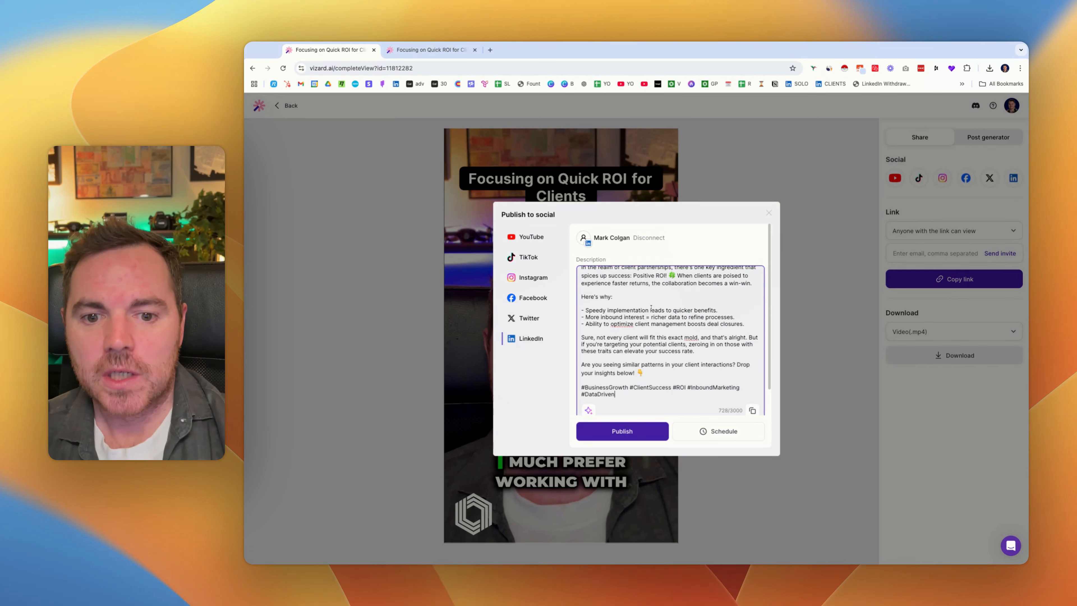
Schedule the LinkedIn post for 01/21/2025 at 04:30 PM.
left_click(712, 432)
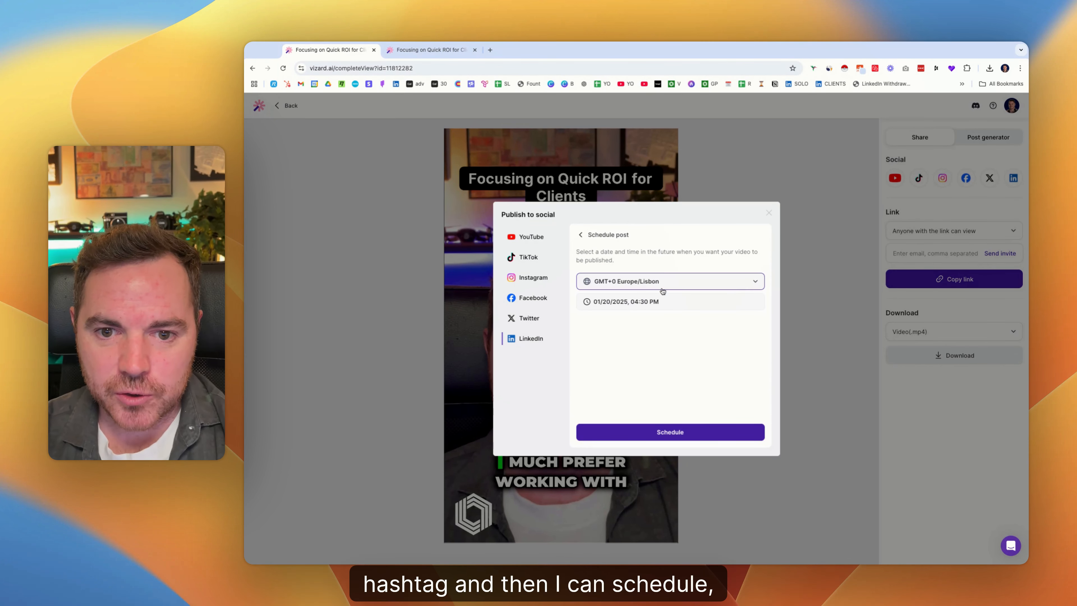
left_click(663, 301)
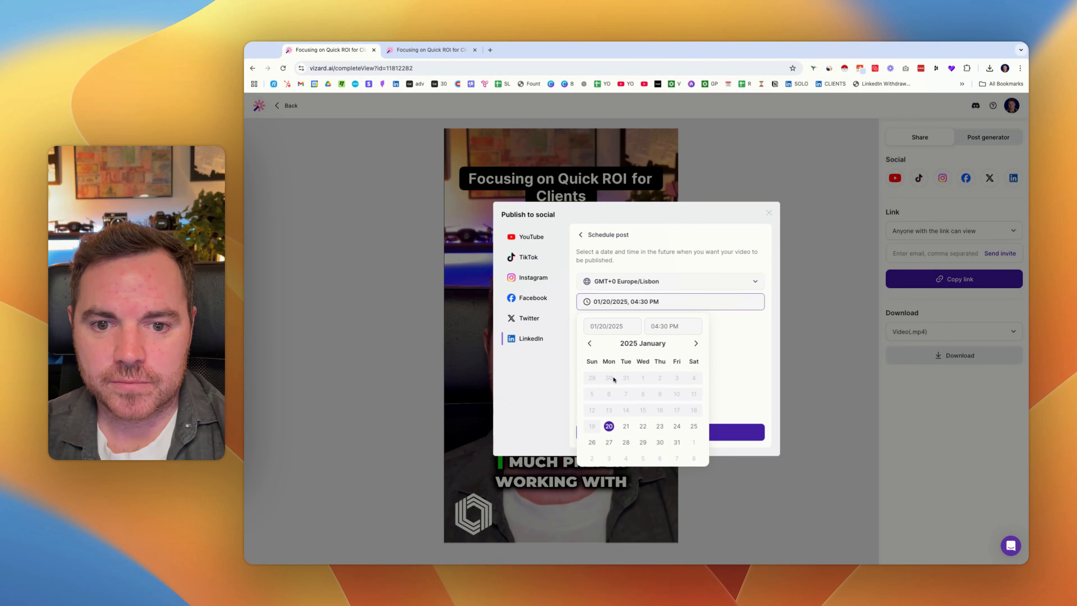
left_click(626, 427)
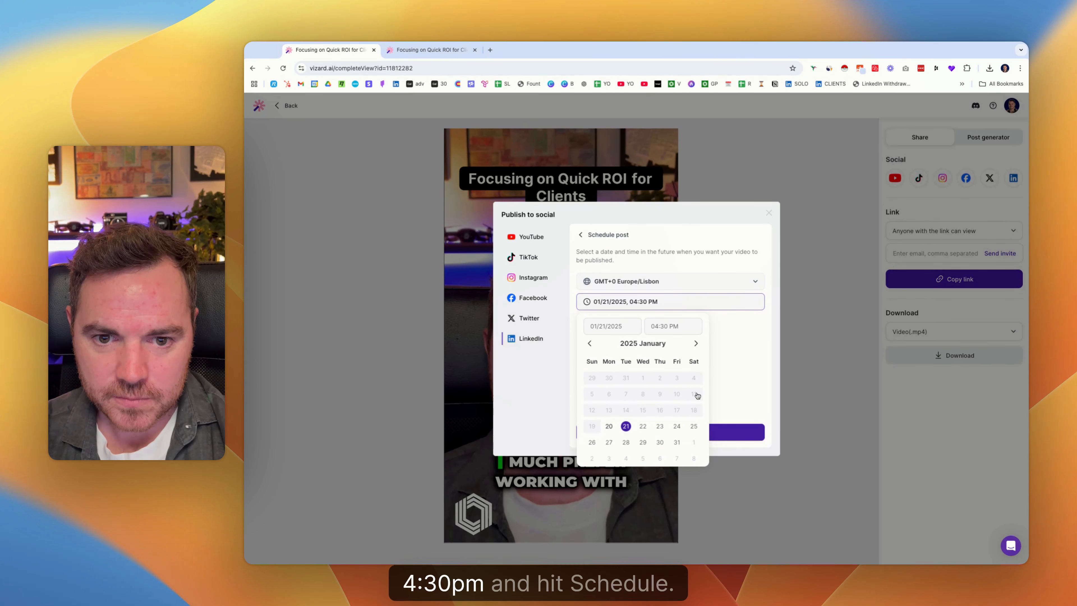
left_click(697, 428)
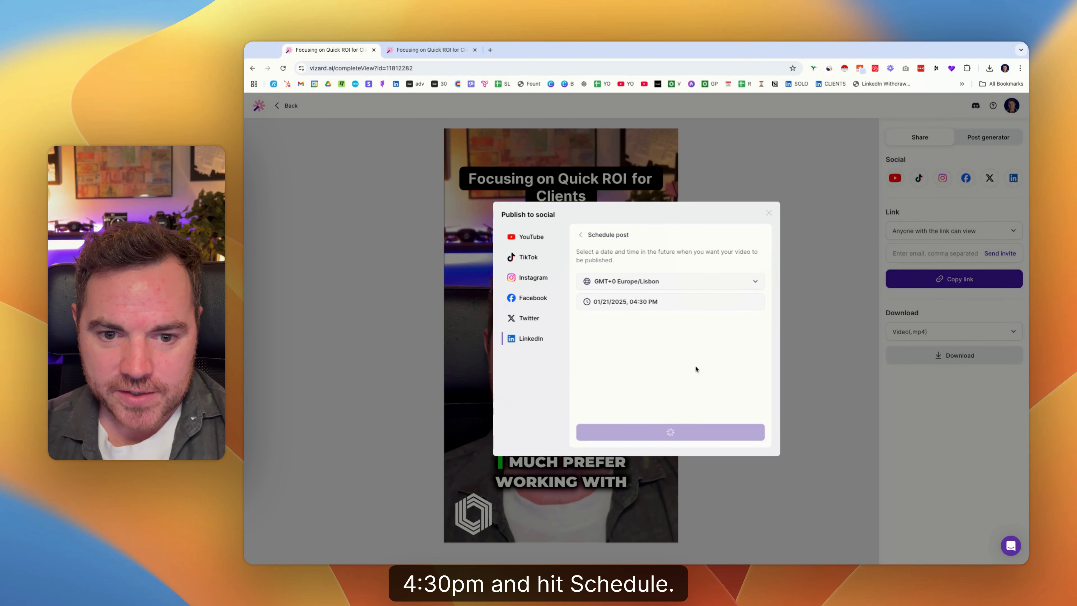